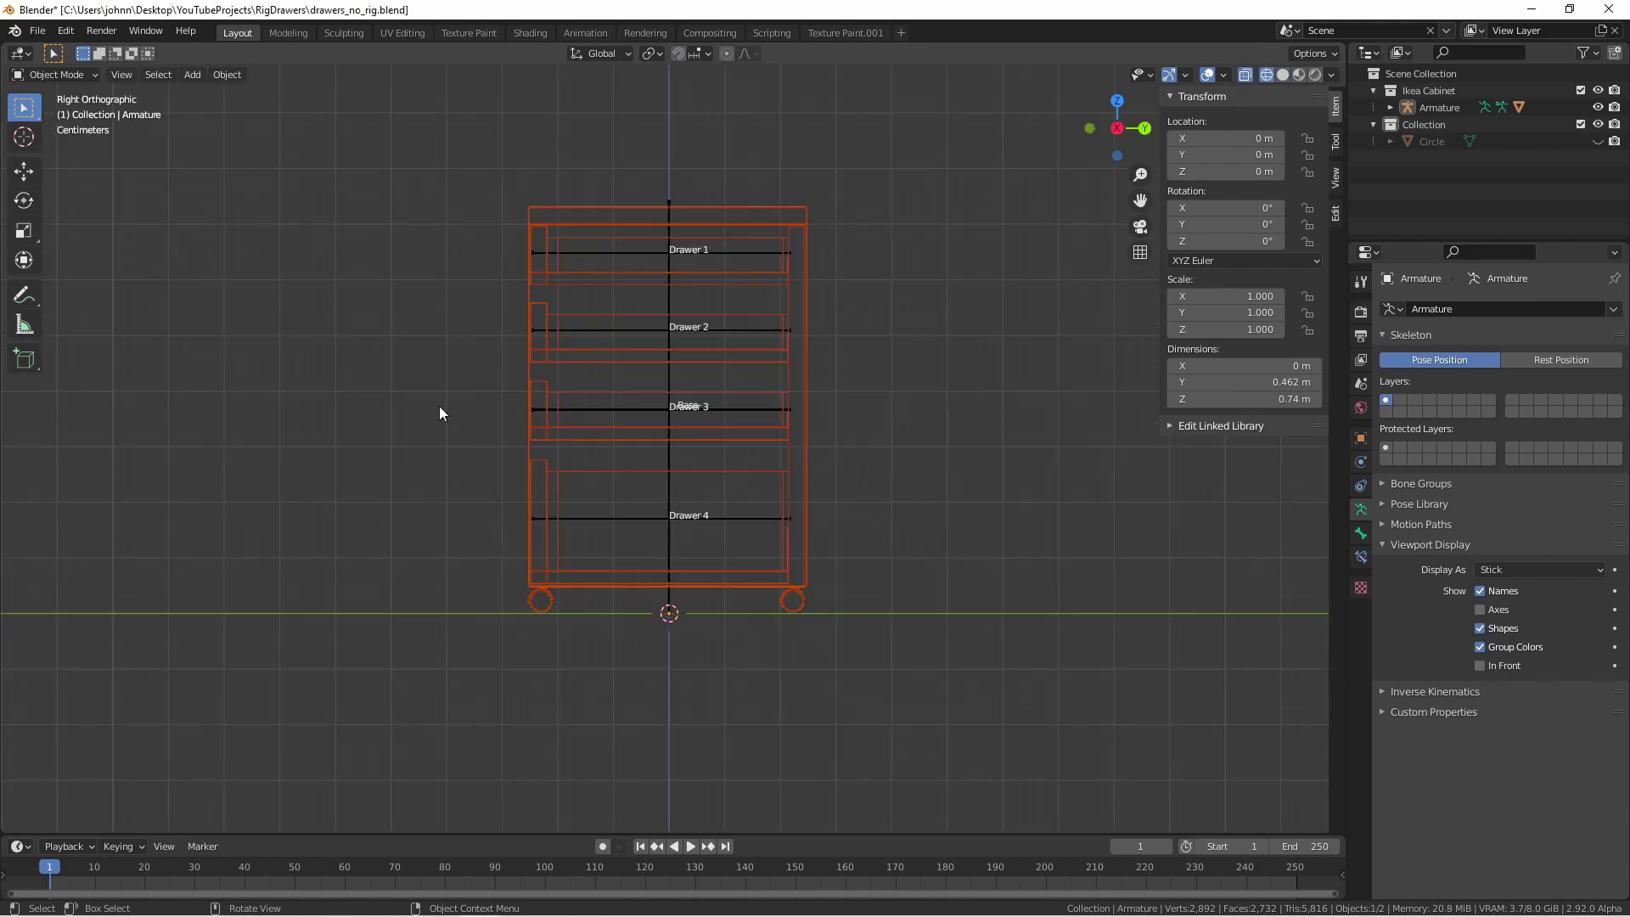
- Switch the cabinet armature into Pose Mode and try moving the Base bone, cancelling the move
key("ctrl+Tab")
left_click(633, 517)
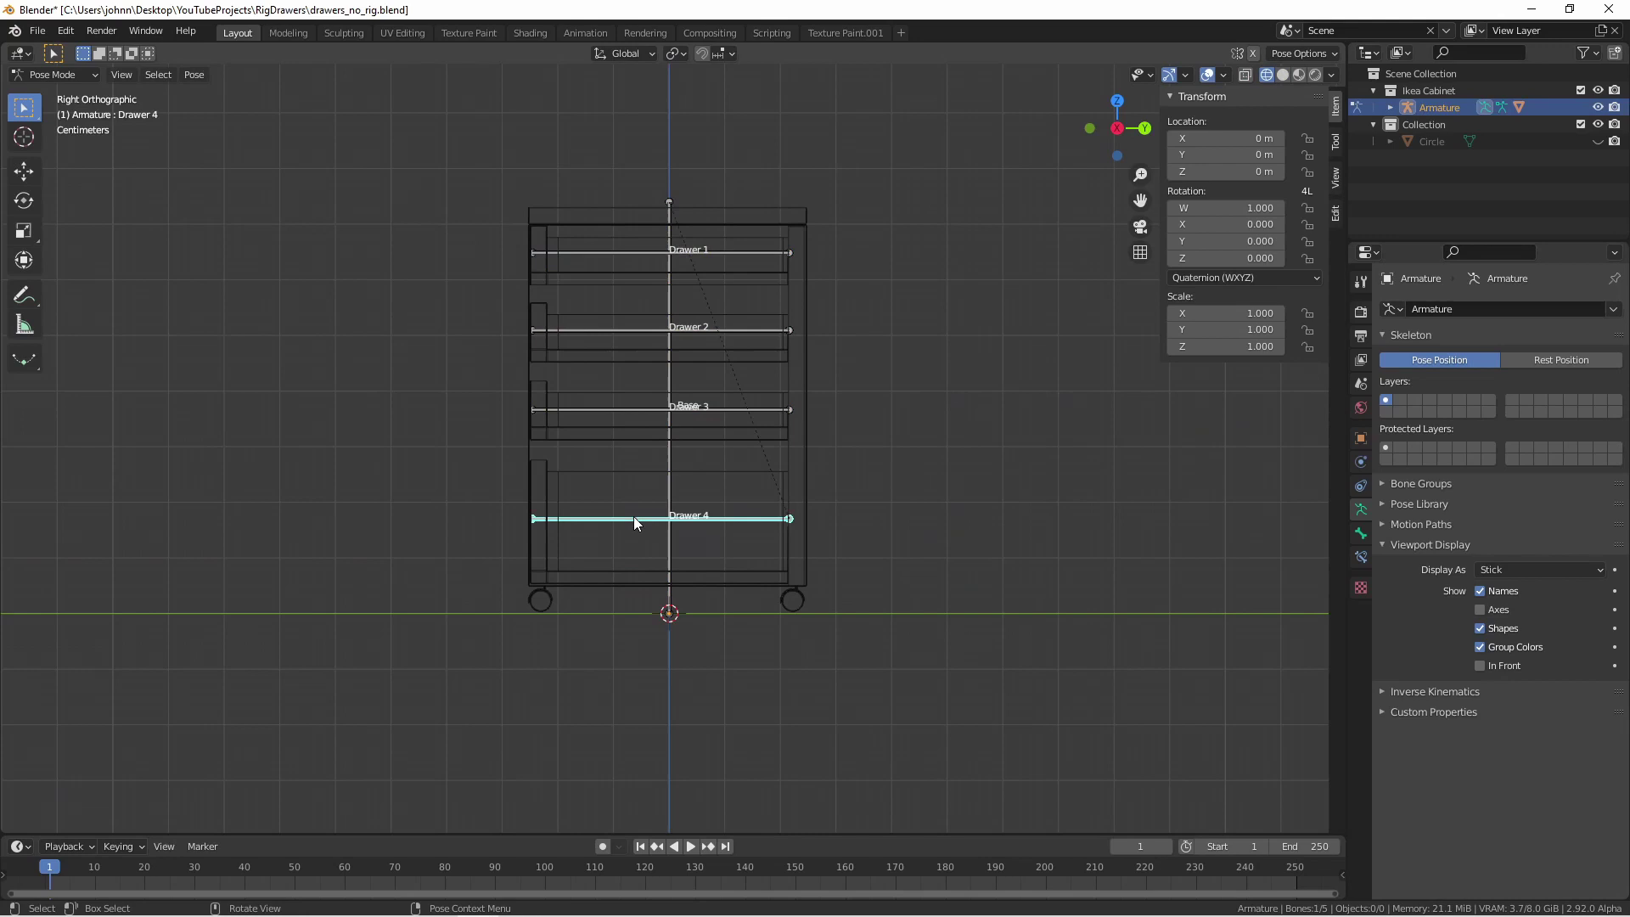
left_click(653, 520)
key("g")
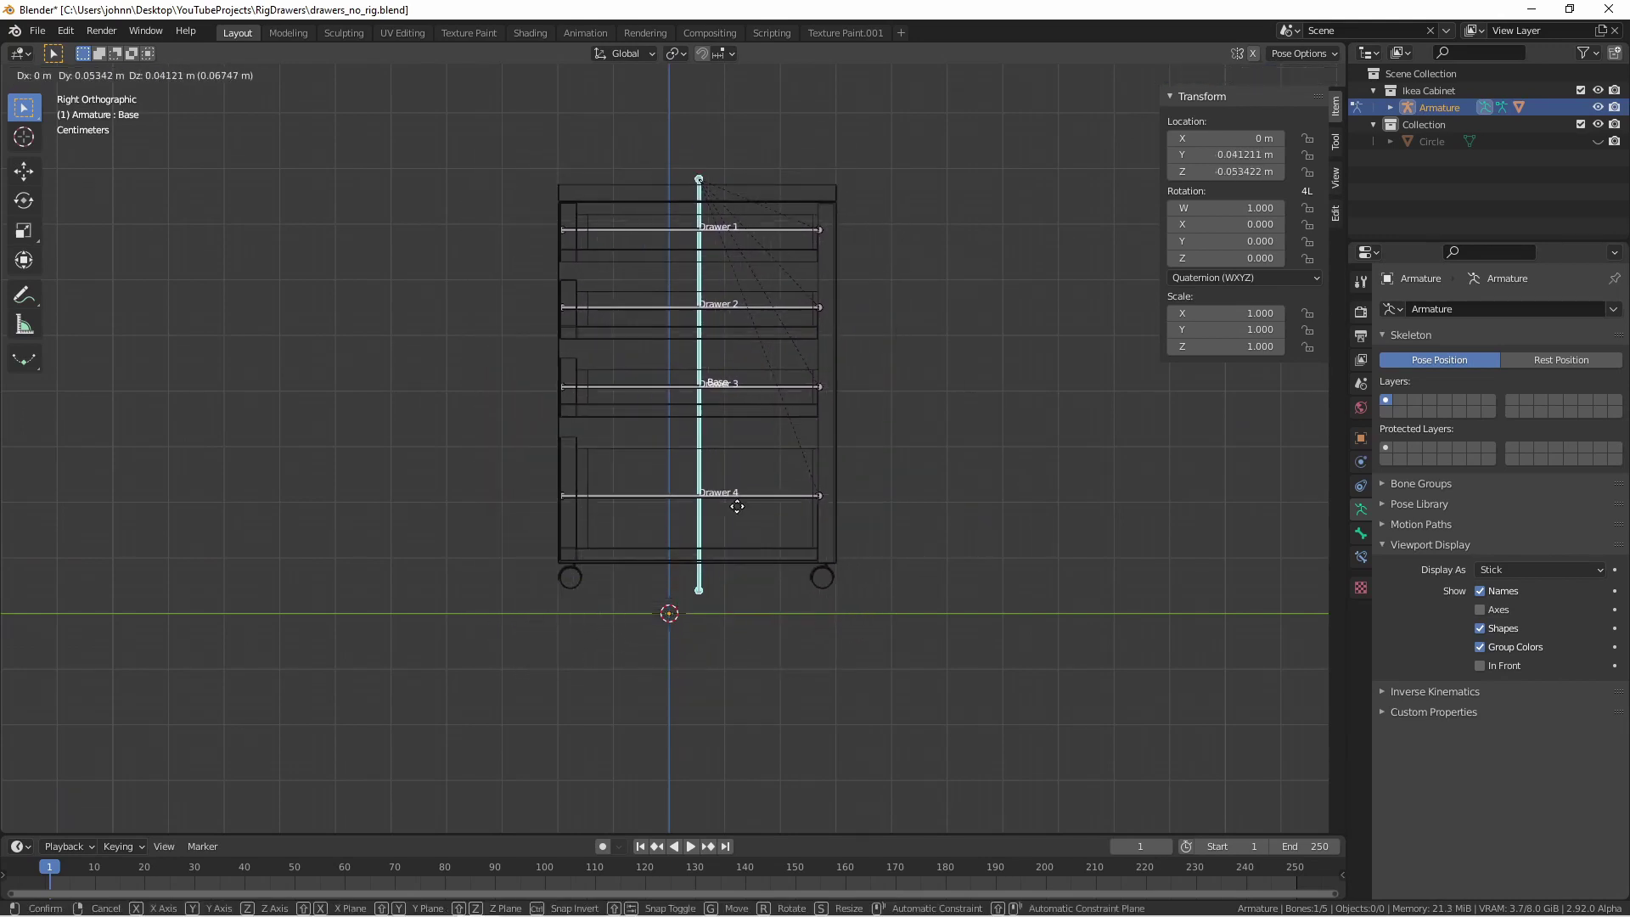
key("Escape")
- Slide the Drawer 4 and Drawer 3 bones out as a test, then undo back to rest
left_click(696, 515)
key("g")
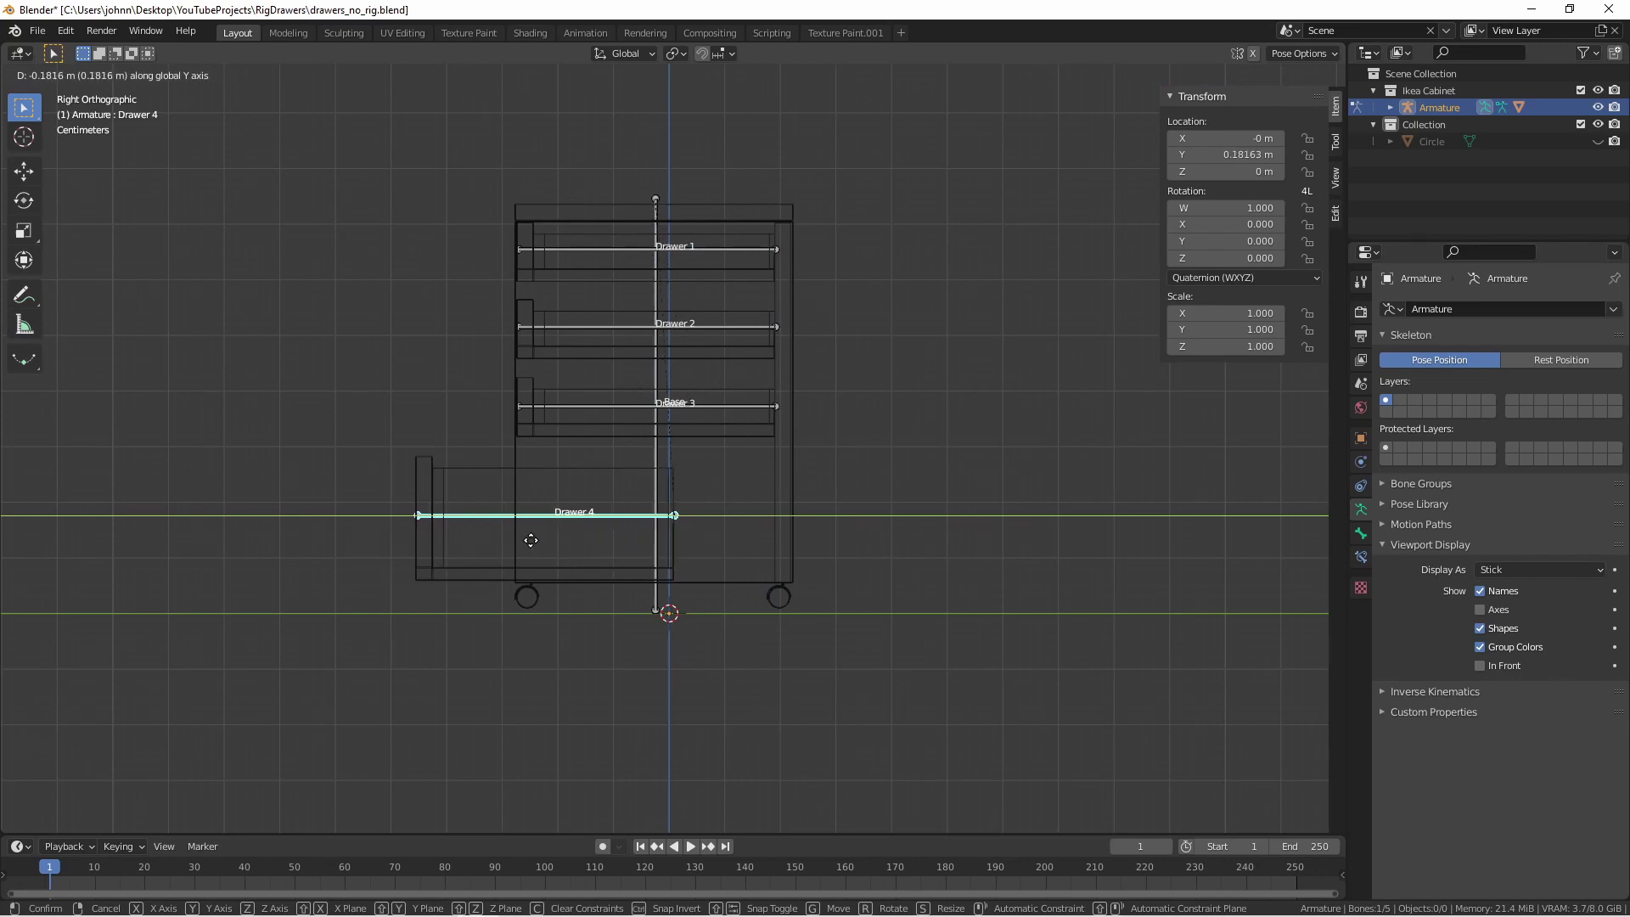
left_click(592, 528)
left_click(588, 405)
key("g")
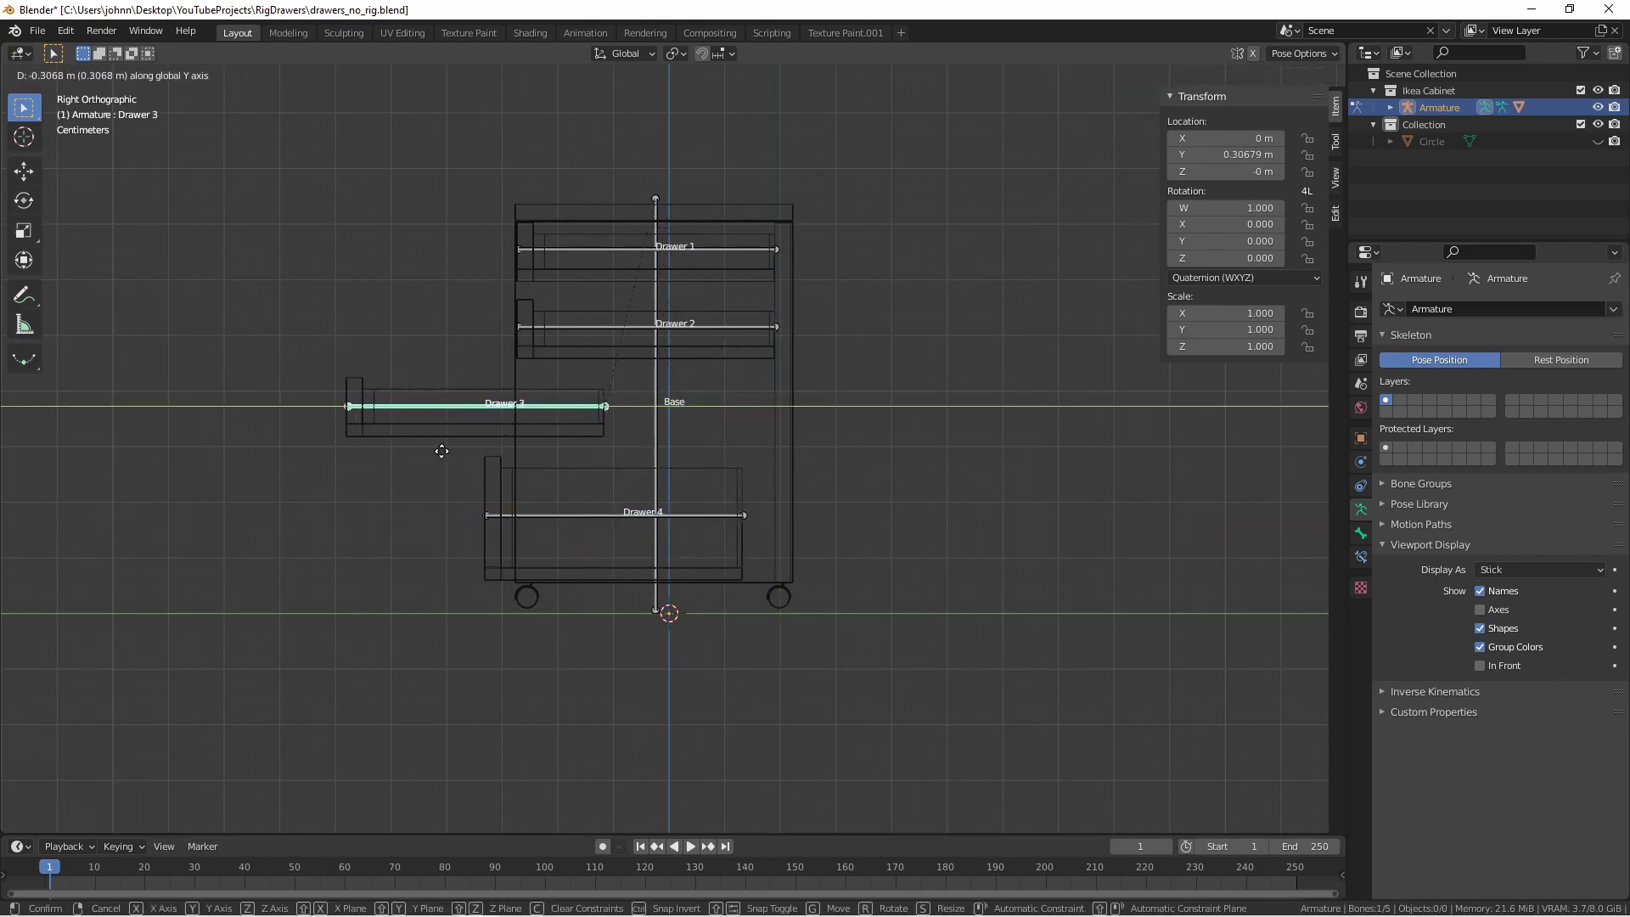
left_click(584, 471)
key("ctrl+z")
key("ctrl+z")
key("ctrl+z")
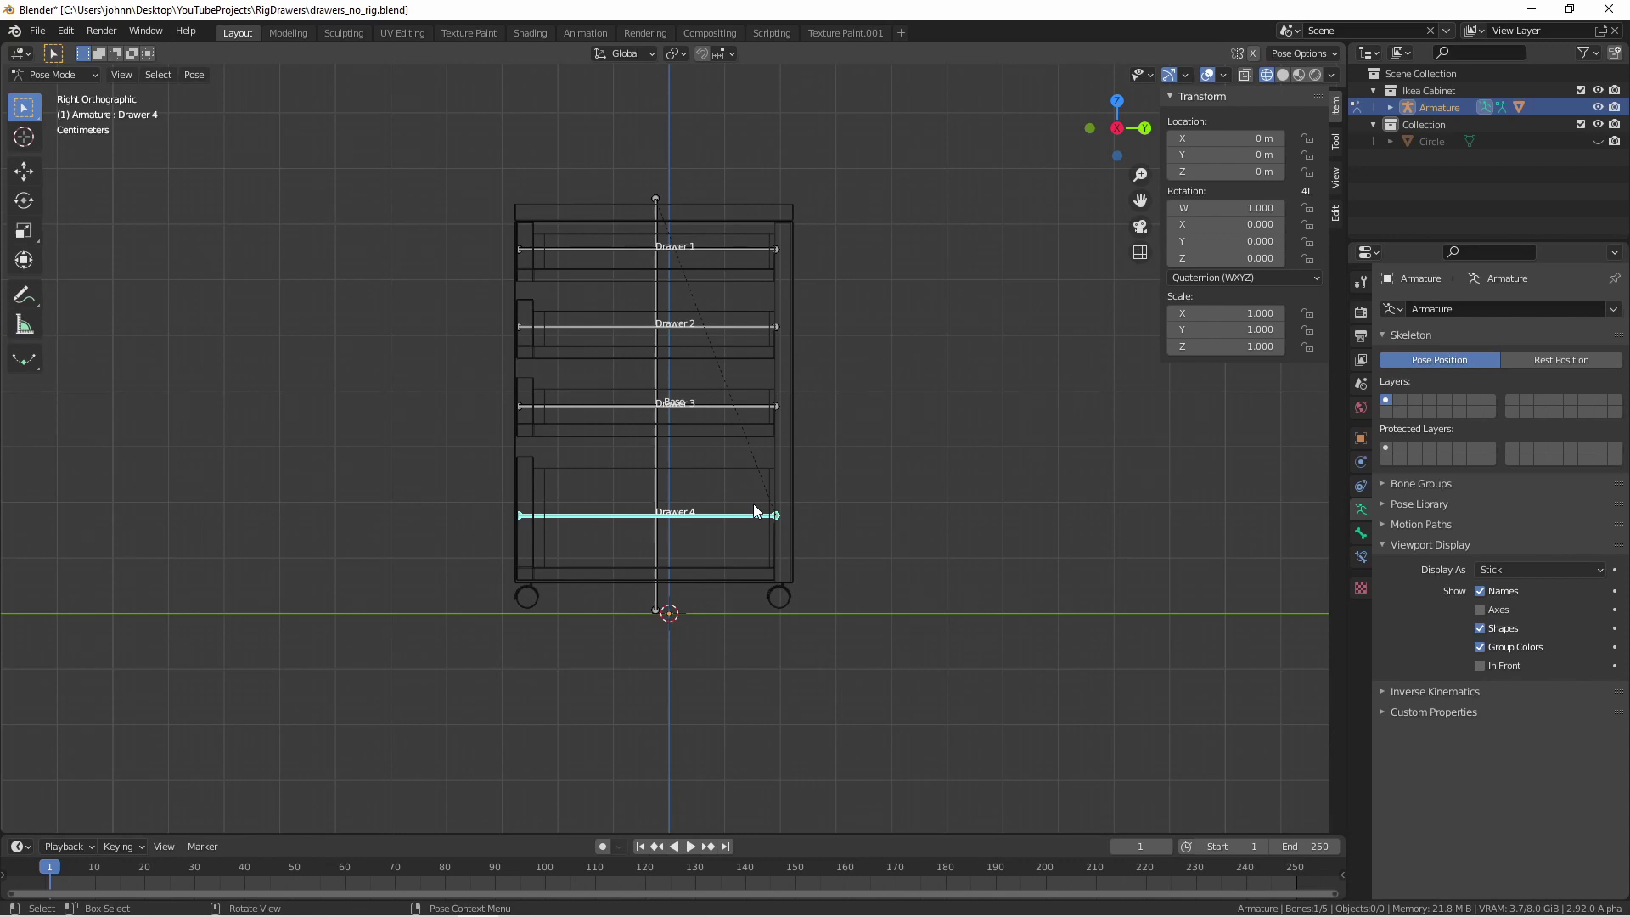
- Try sliding Drawer 4 along Y, cancel it, and return to the right side view
middle_click_drag(752, 502, 736, 528)
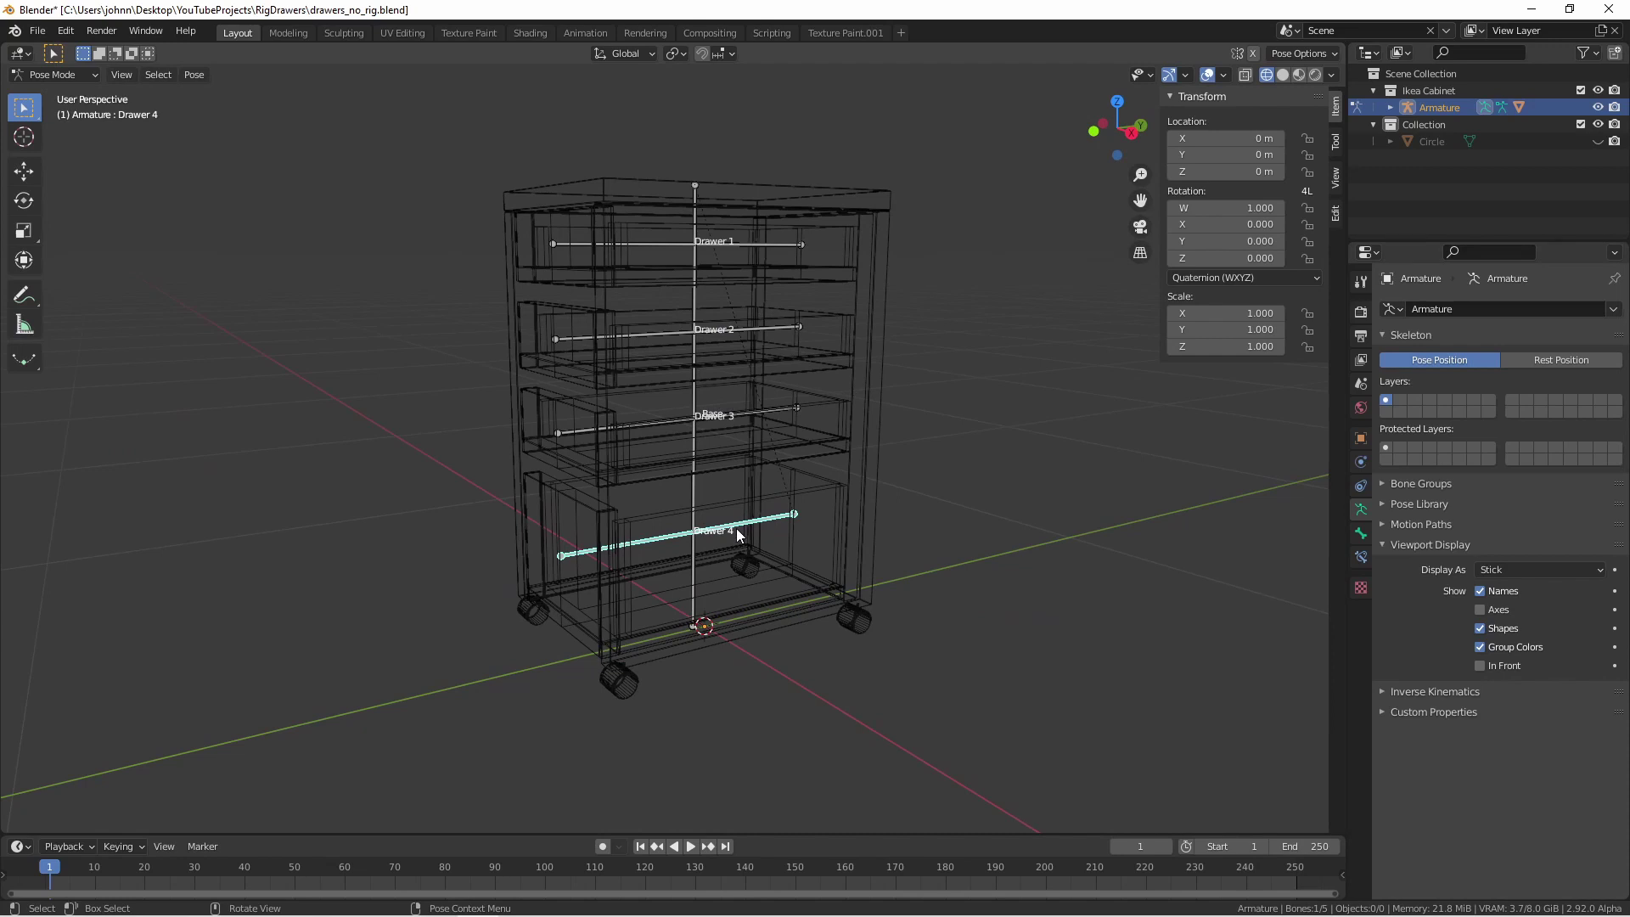
key("g")
key("y")
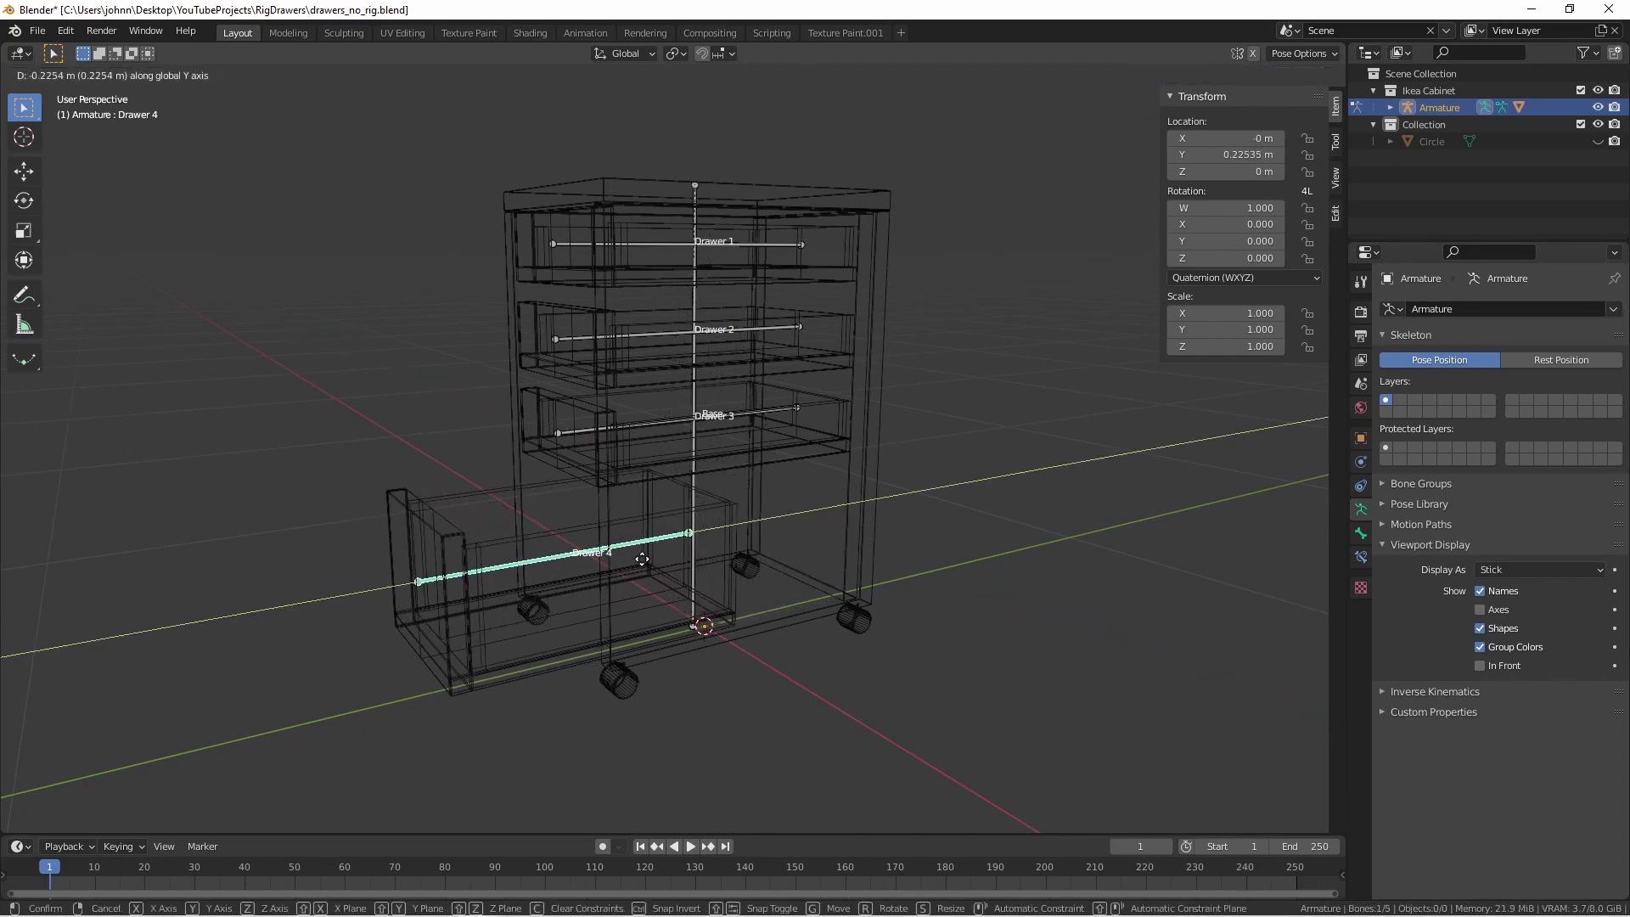
right_click(641, 559)
key("KP_3")
- Set Drawer 4's Y location to 0.4 m, then undo it back to 0
left_click(1238, 155)
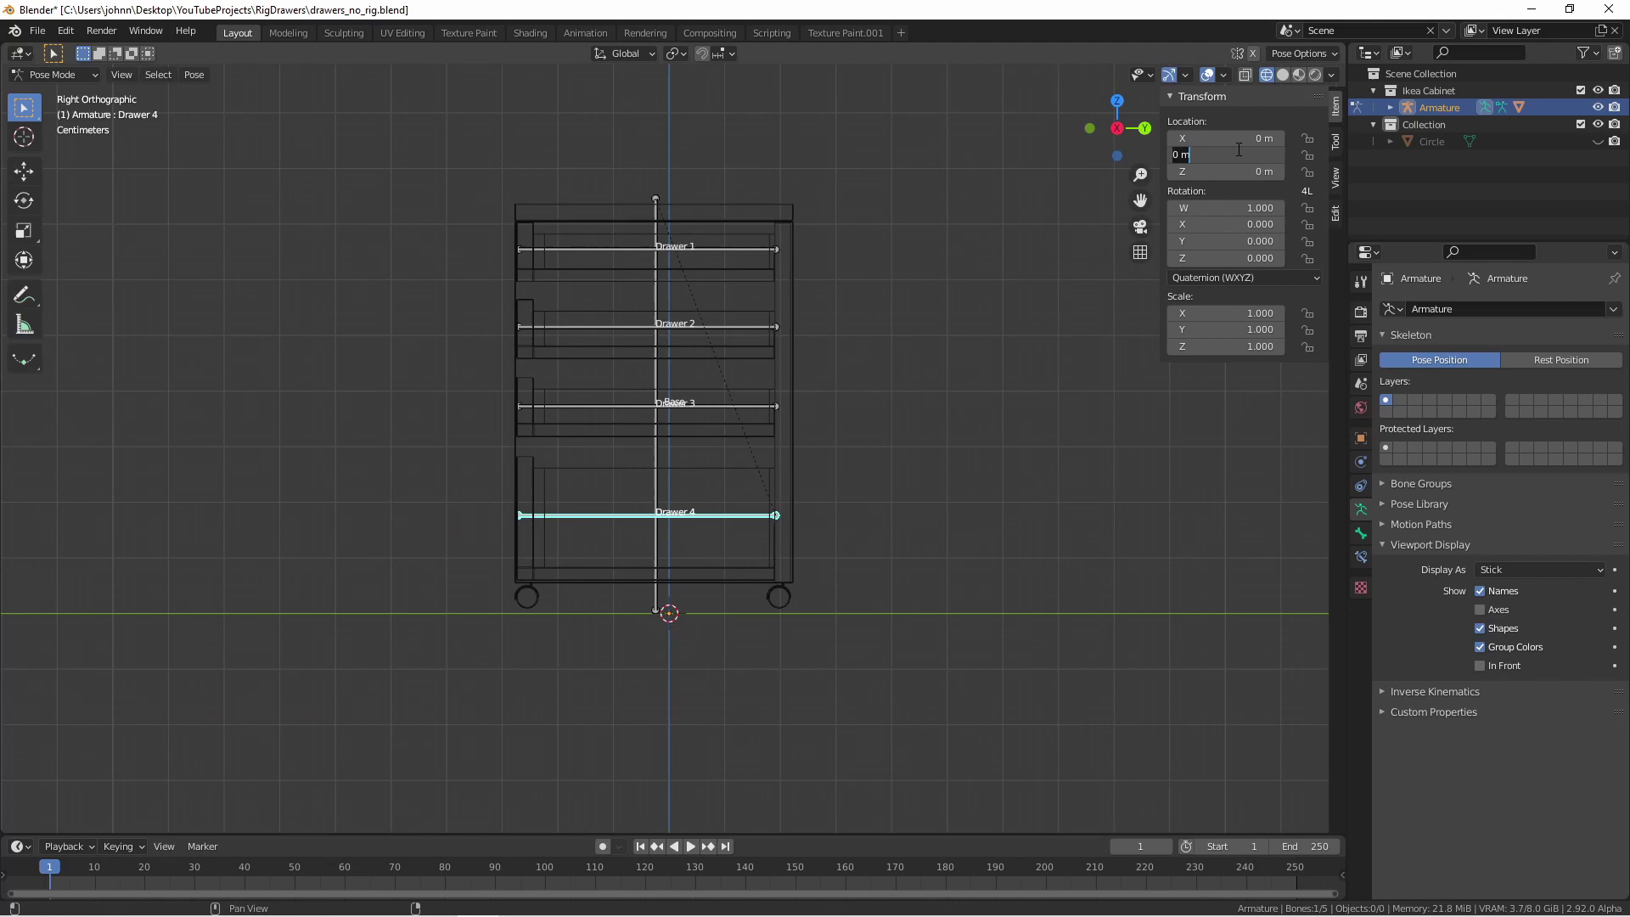
type("0.4")
key("Return")
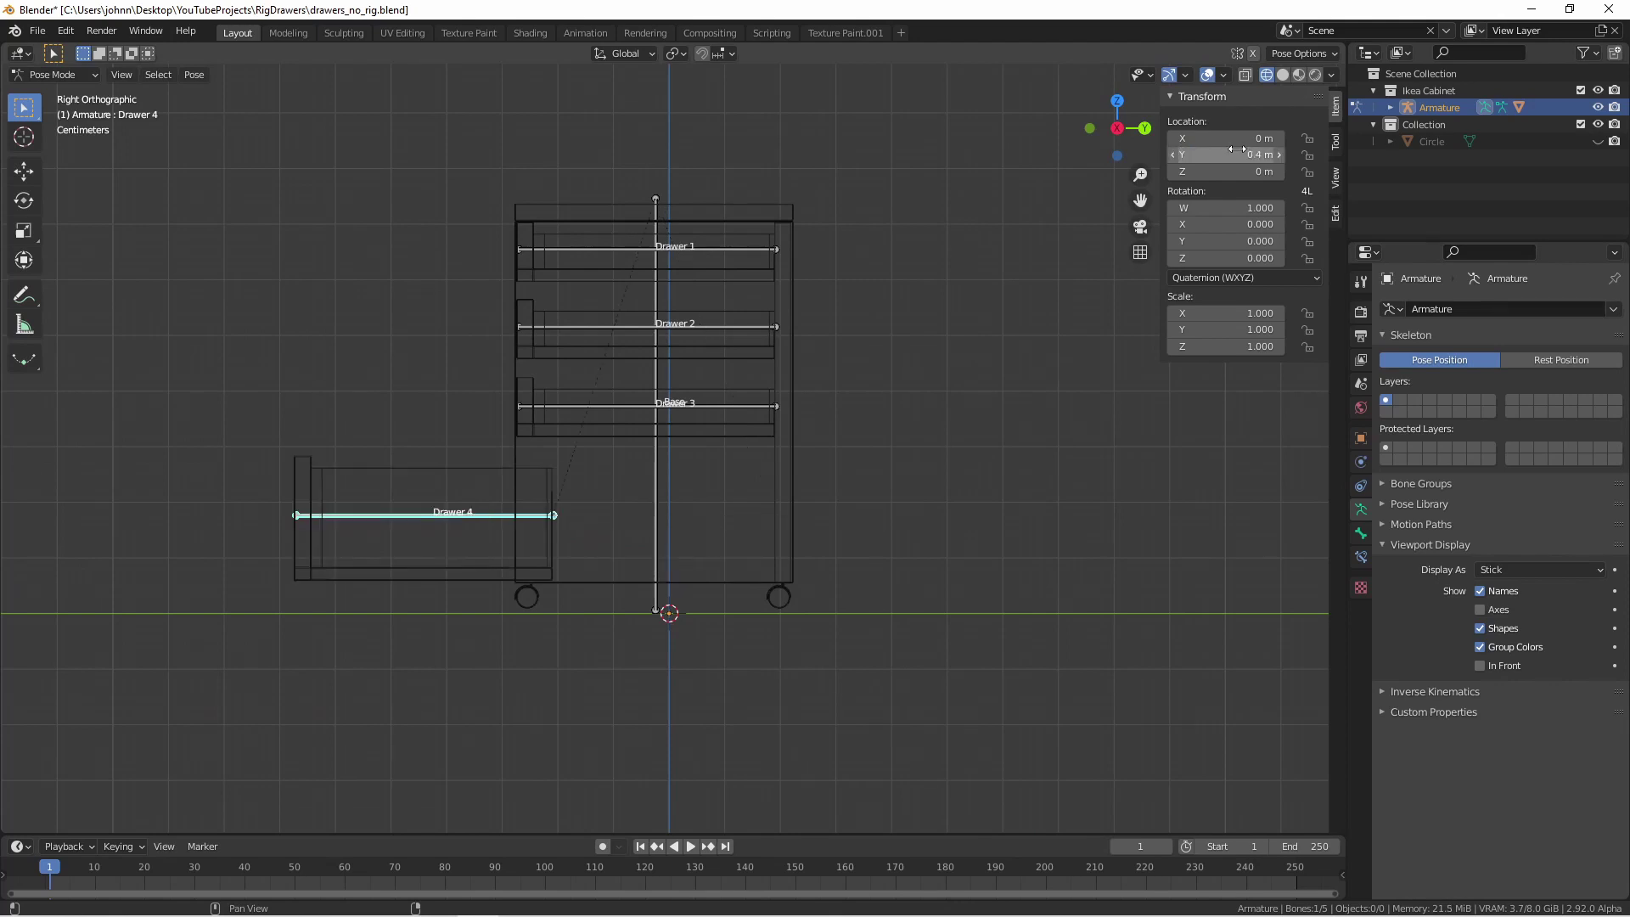
key("ctrl+z")
left_click_drag(1357, 241, 1358, 170)
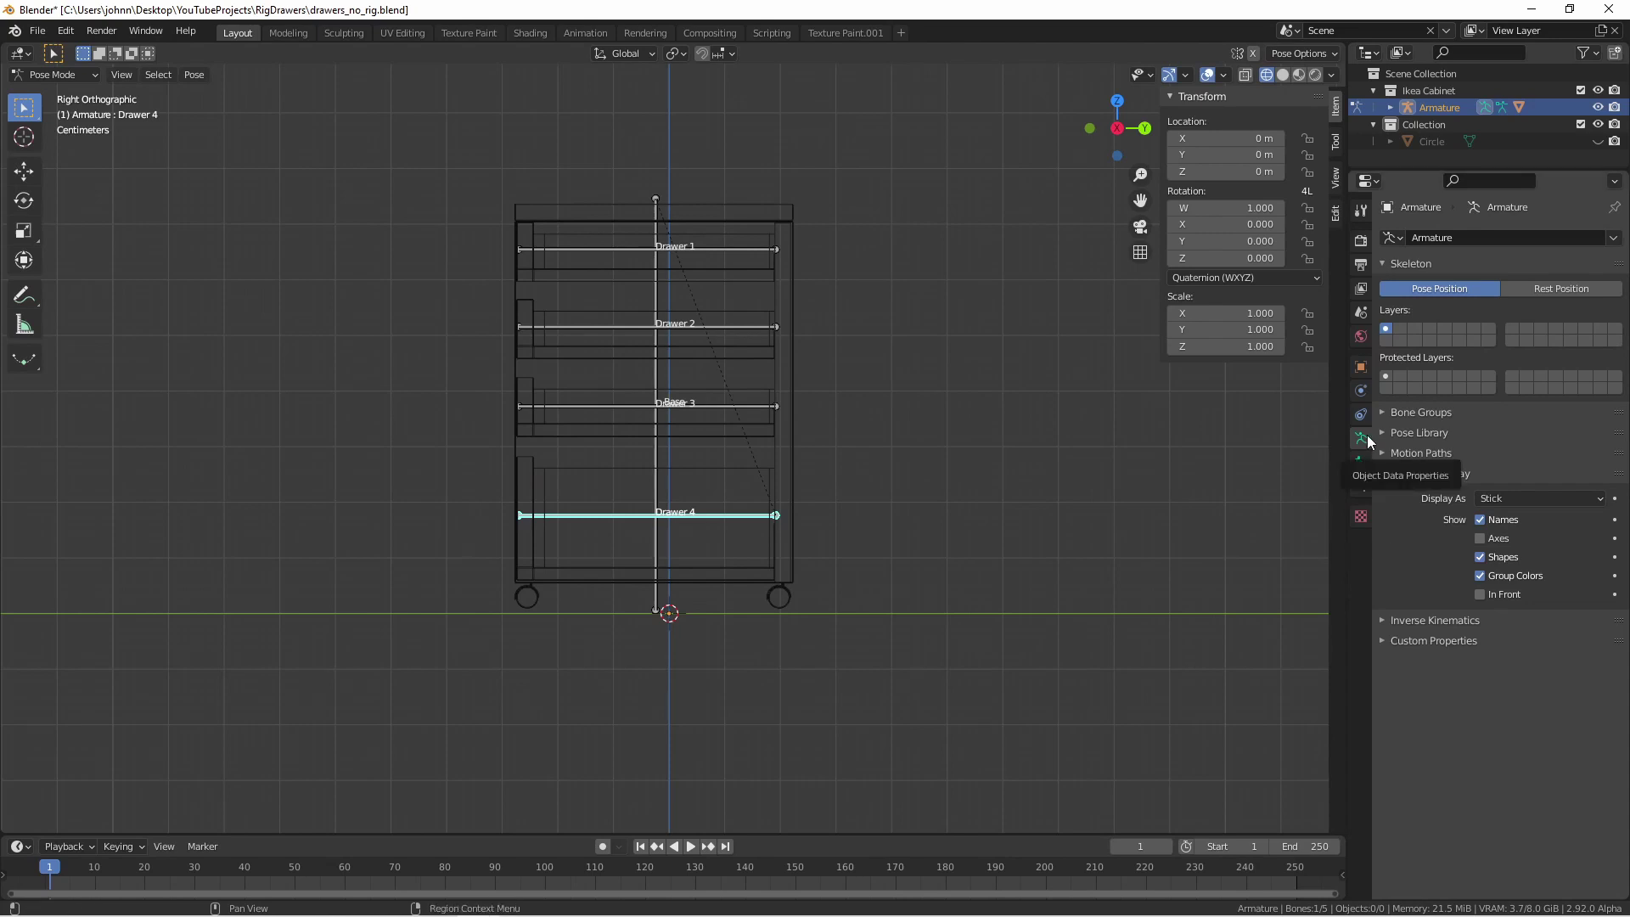
- Expand the armature's Custom Properties section and add new custom properties
left_click(1407, 640)
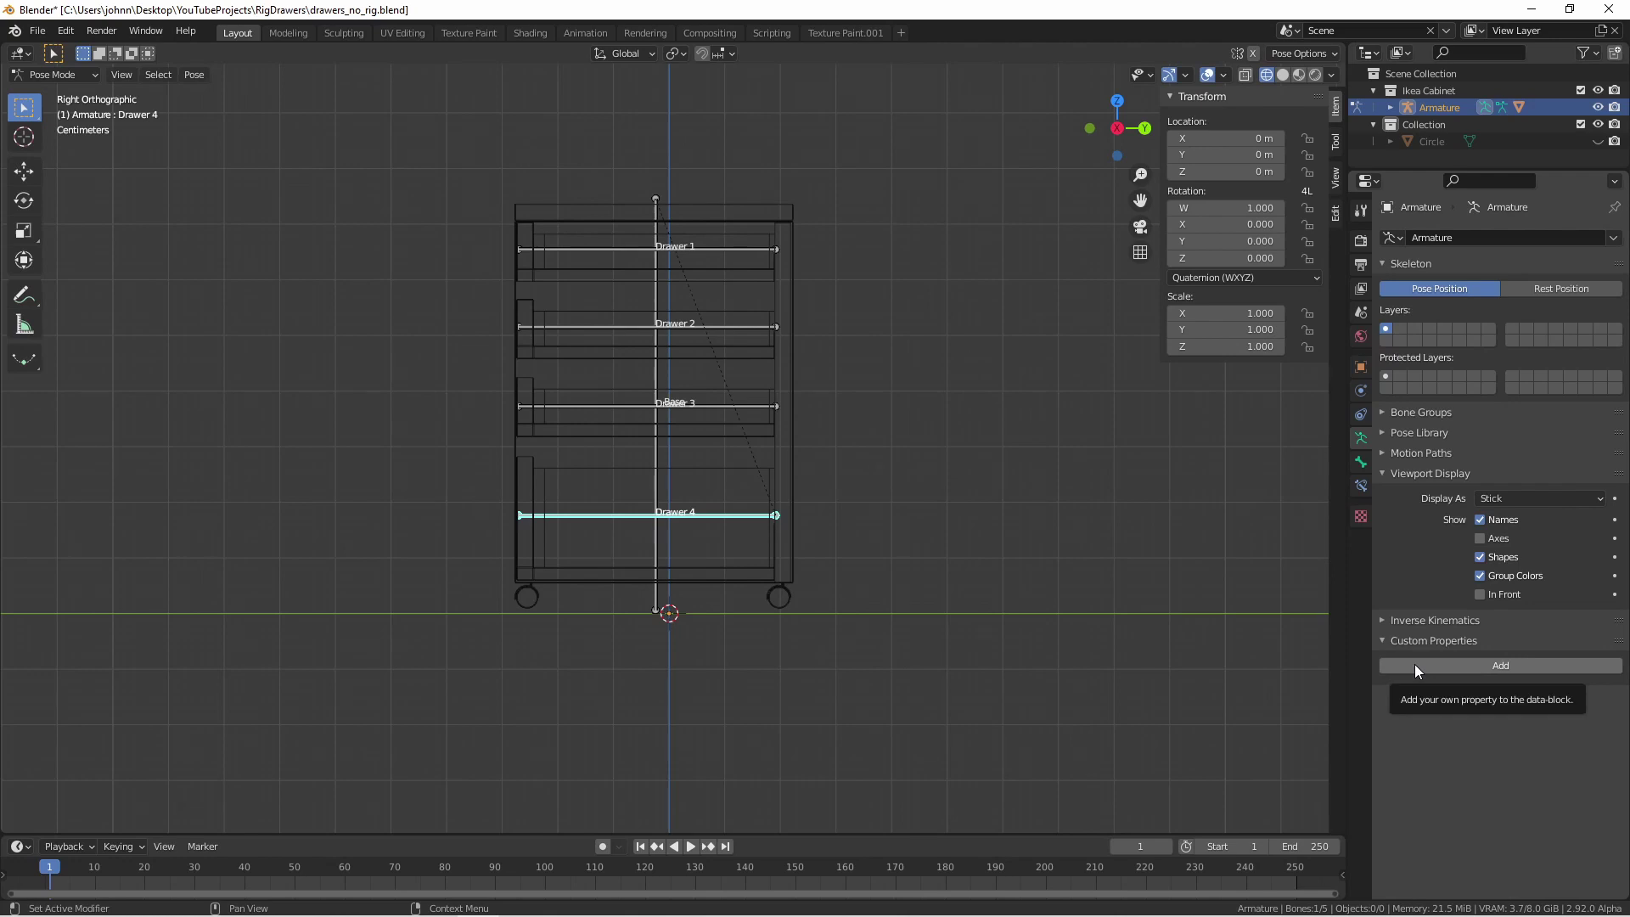
left_click(1414, 664)
left_click(1414, 664)
left_click(1414, 664)
left_click(1414, 664)
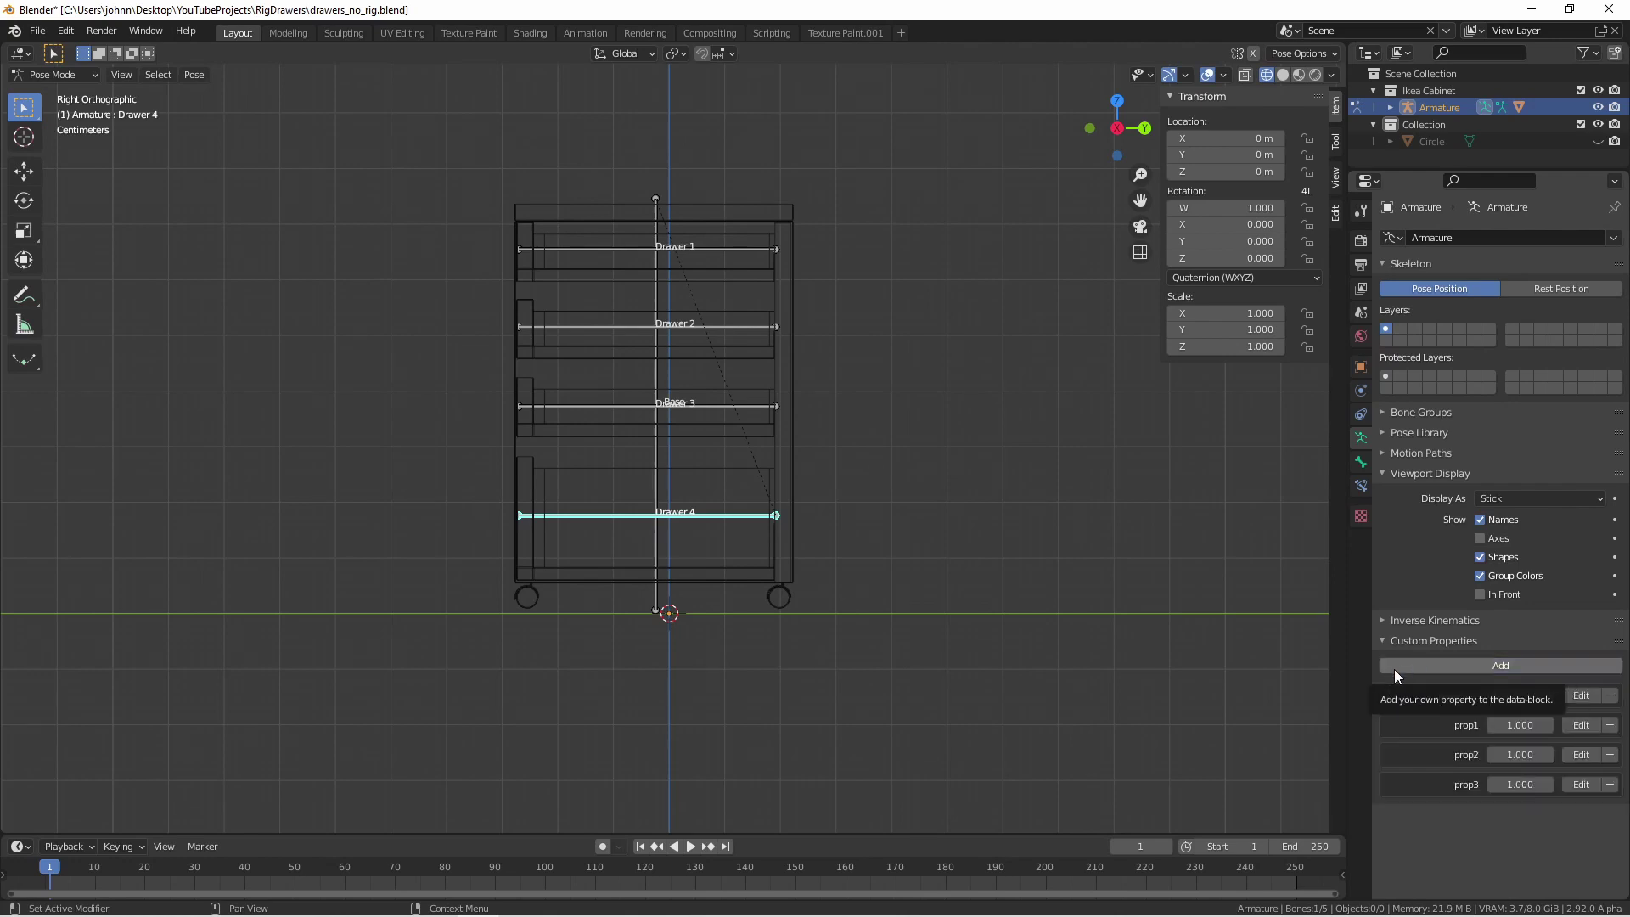
- Rename the first custom property to Drawer1 and begin renaming the next one
left_click(1580, 695)
type("Drawer1")
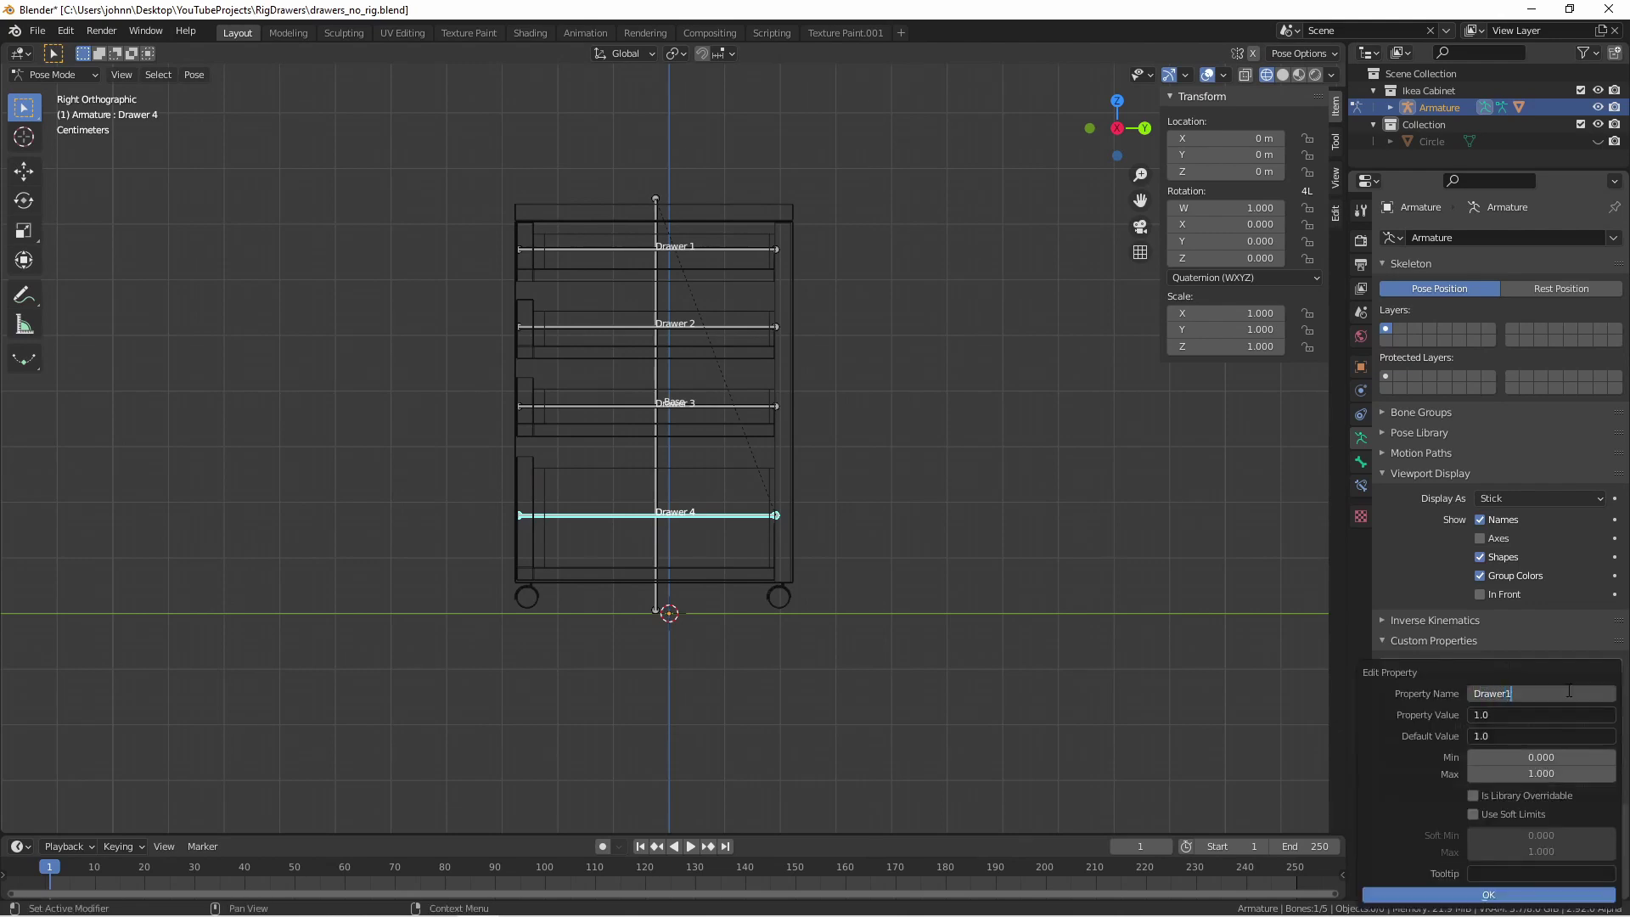
key("Return")
left_click(1488, 894)
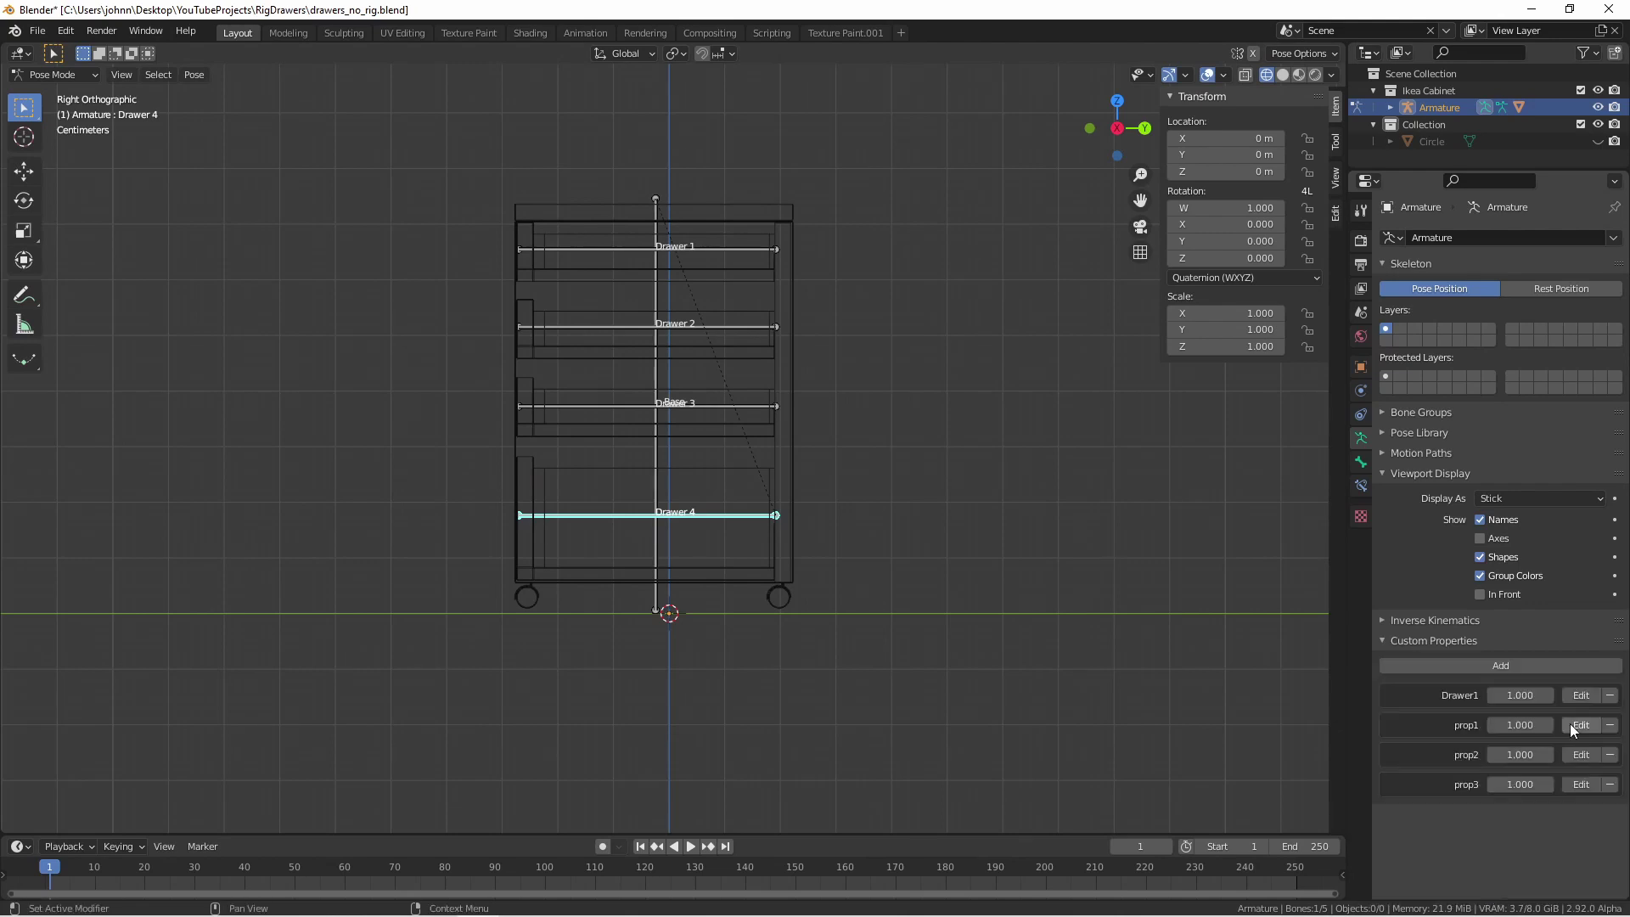
left_click(1571, 724)
left_click(1498, 695)
type("Drawer4")
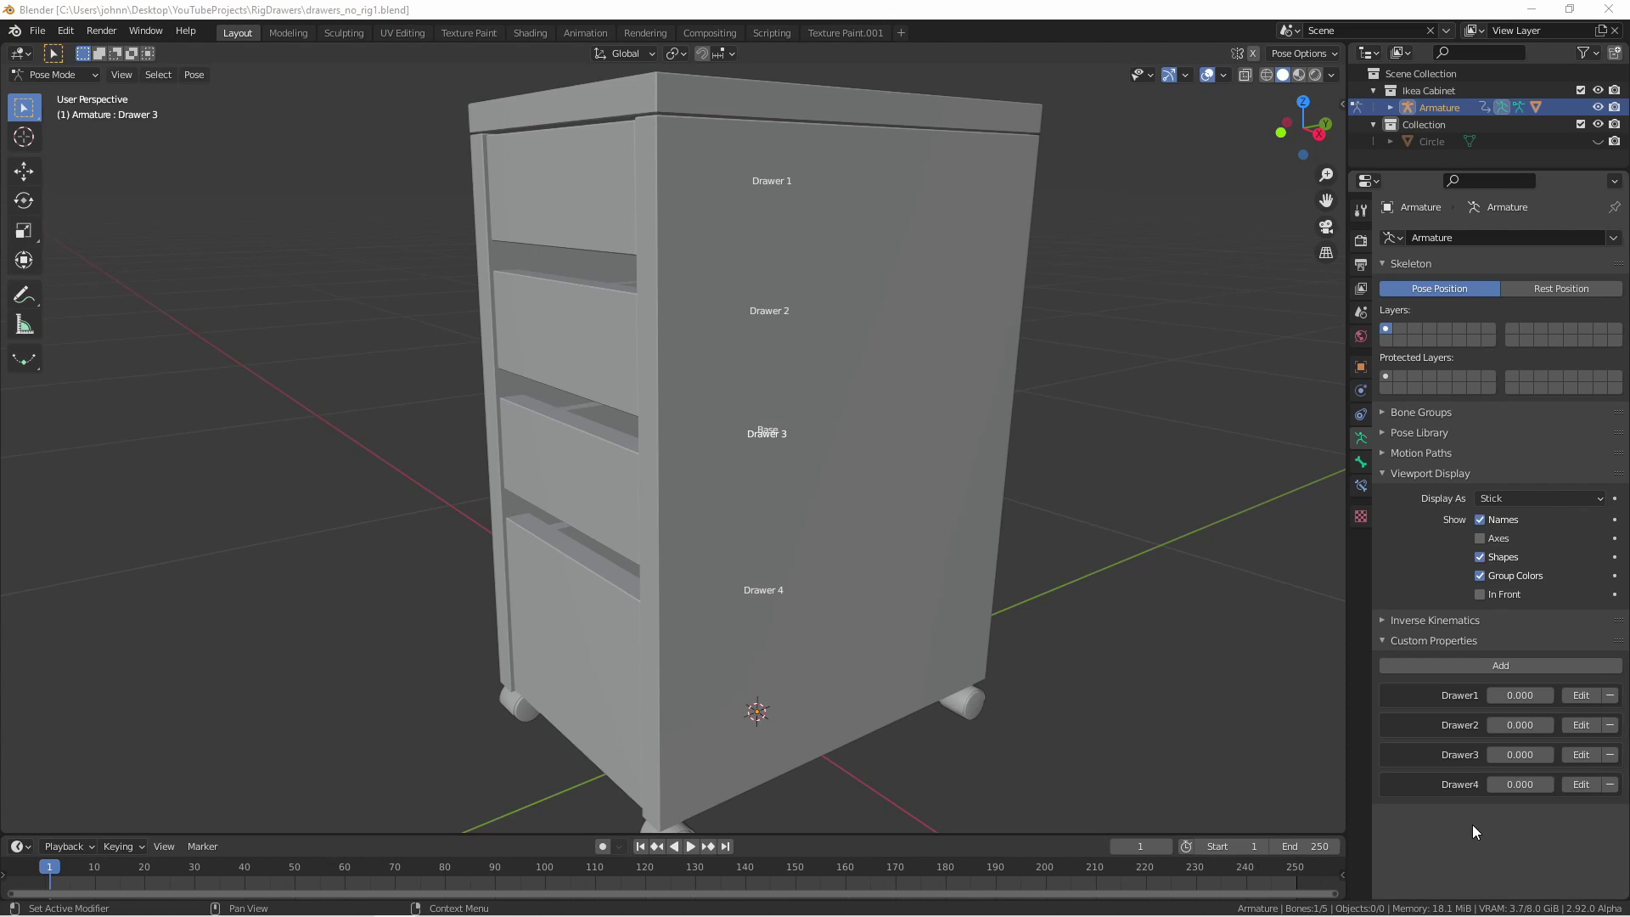
- Turn on Is Library Overridable in the Drawer1 property settings and confirm with OK
left_click(1580, 696)
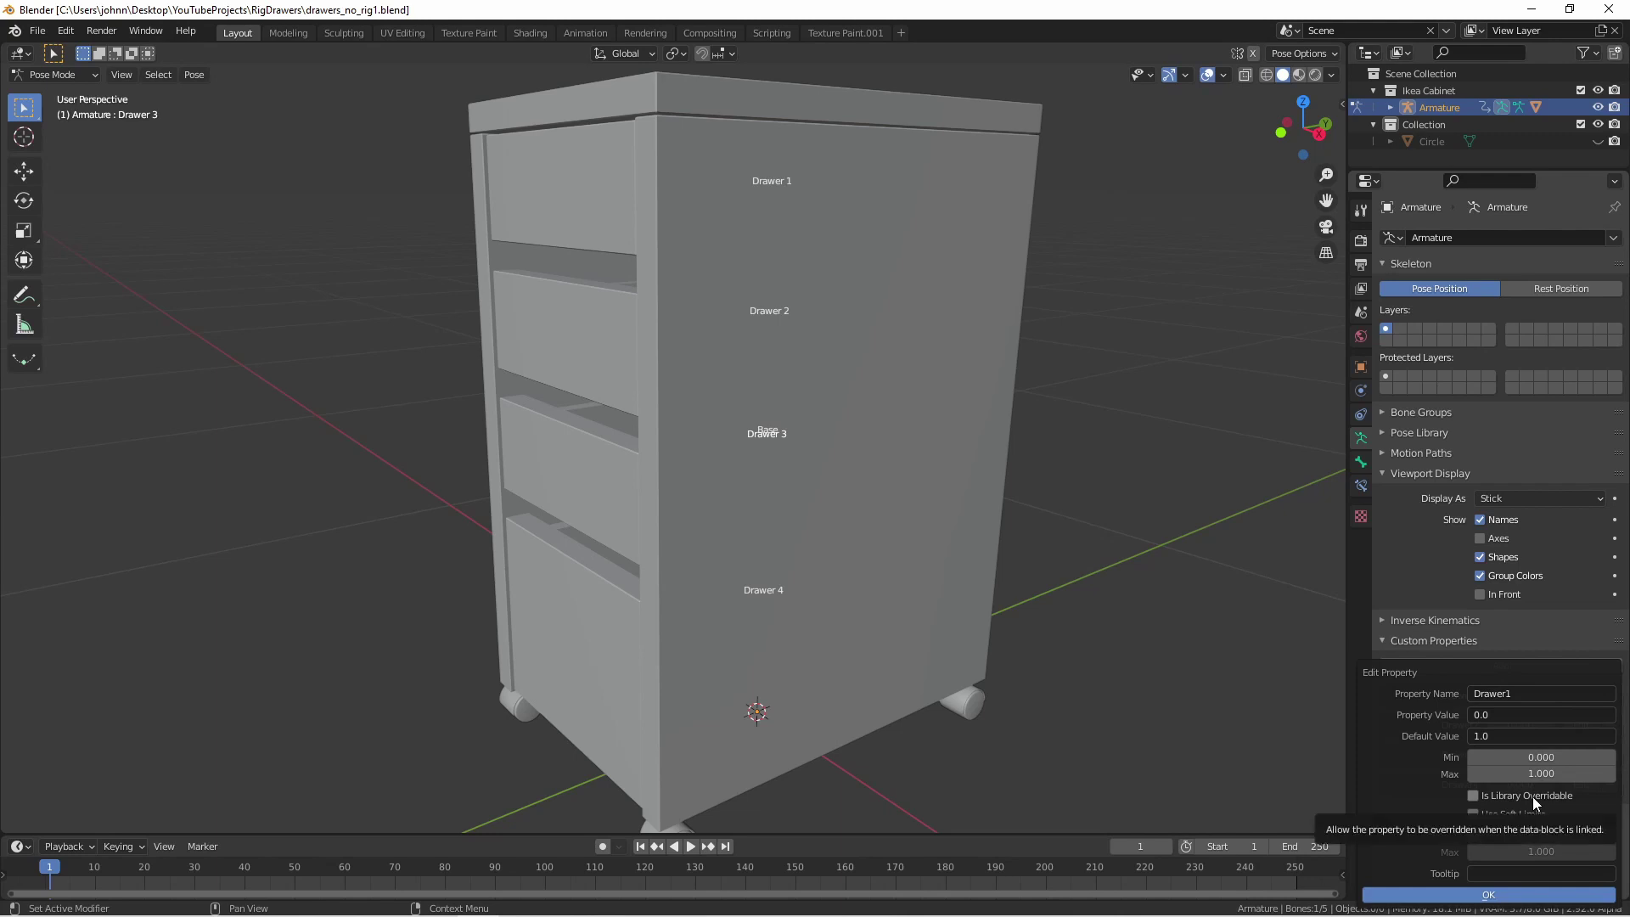
left_click(1532, 796)
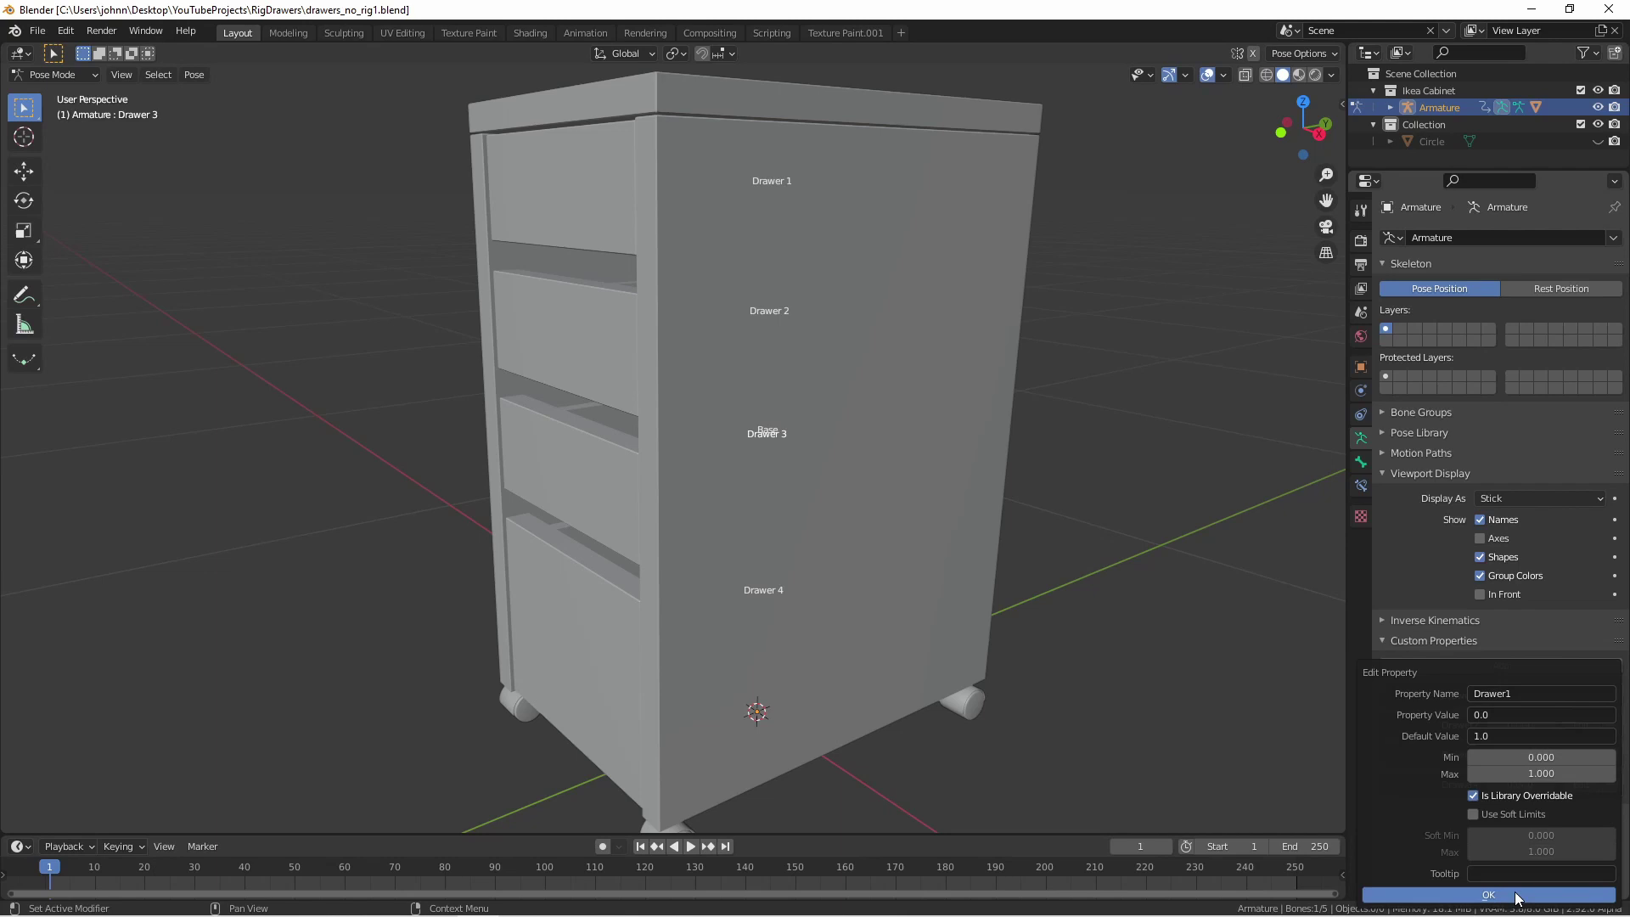
left_click(1517, 896)
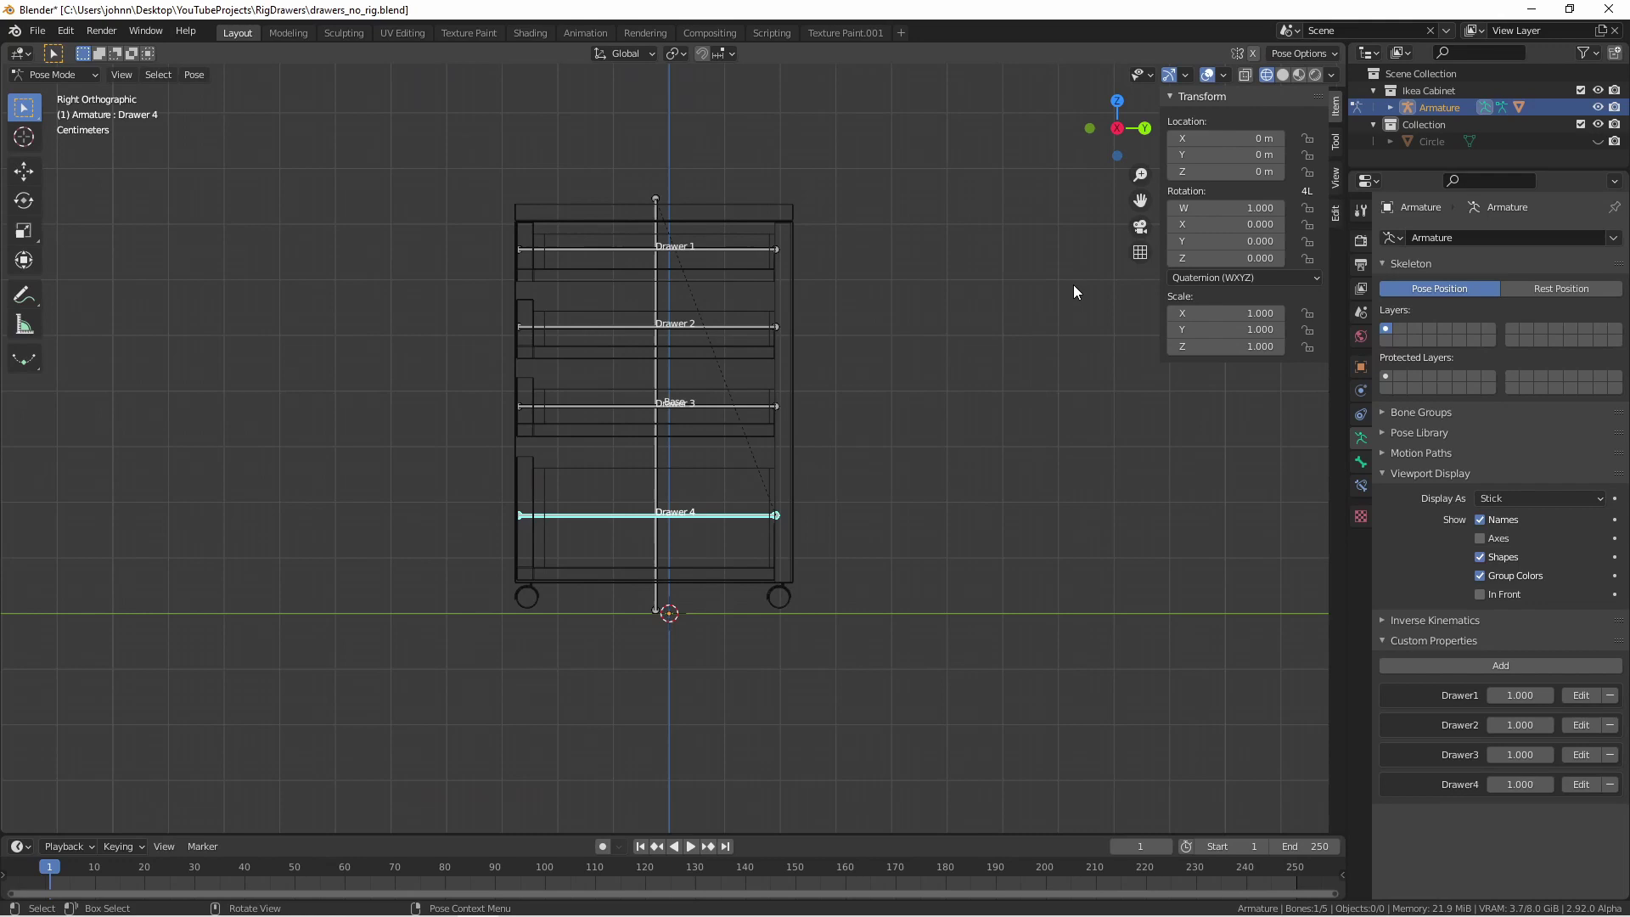
- Lock Drawer 4's Location Z and all four rotation channels W, X, Y, Z
left_click(1312, 170)
left_click_drag(1306, 212, 1307, 258)
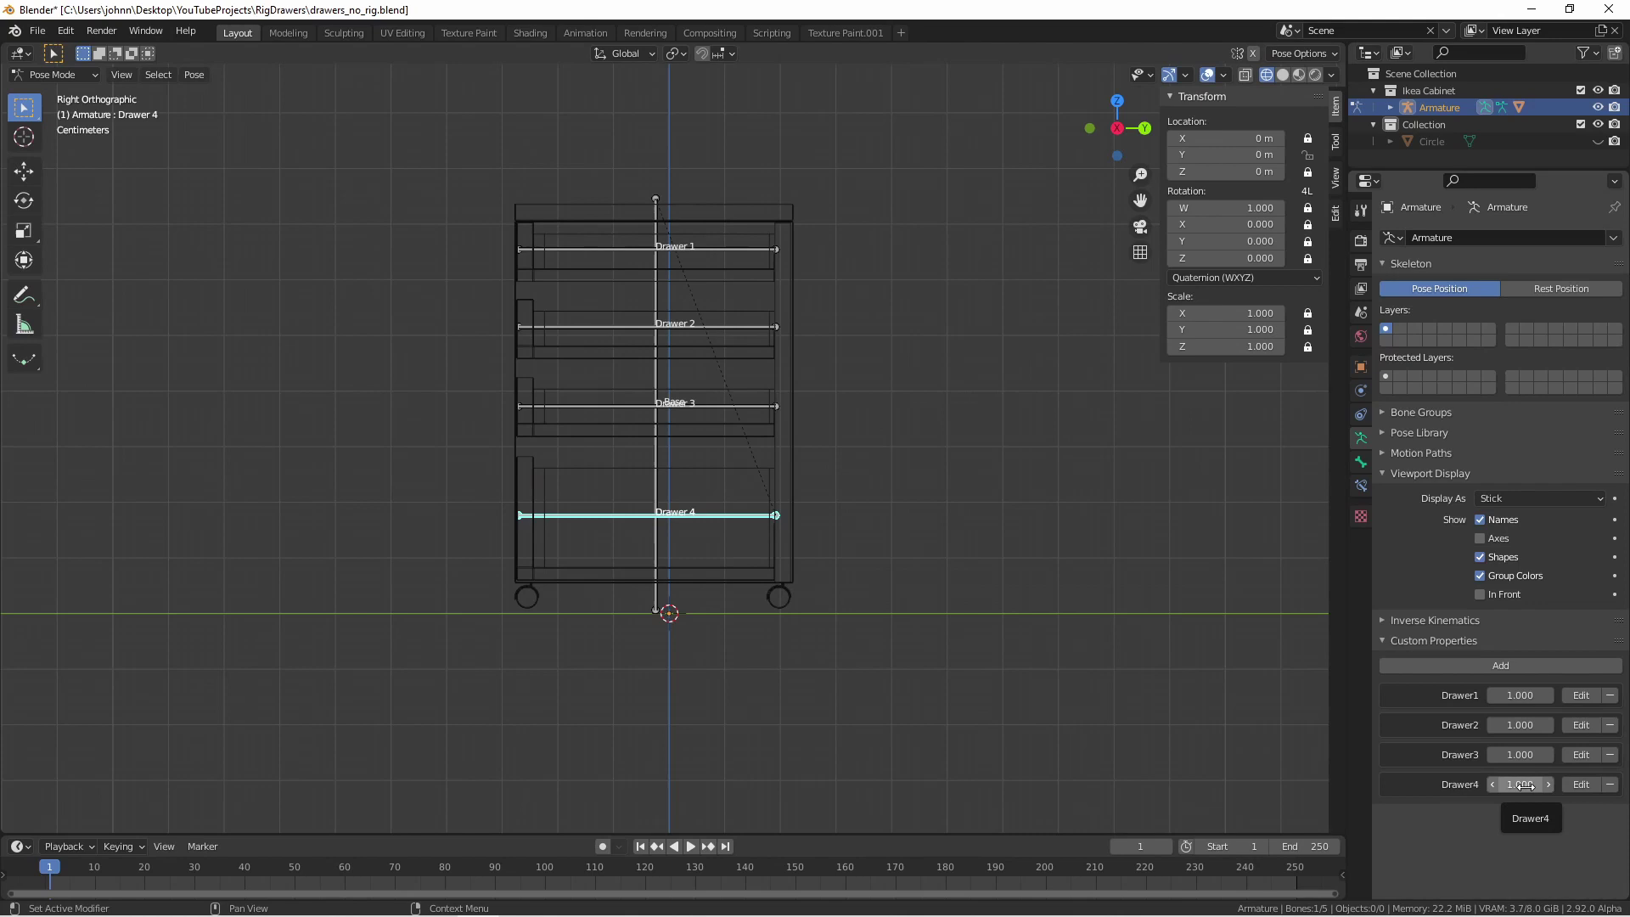
- Copy Drawer4 as a new driver and paste it onto the Drawer 4 bone's Location Y
right_click(1526, 784)
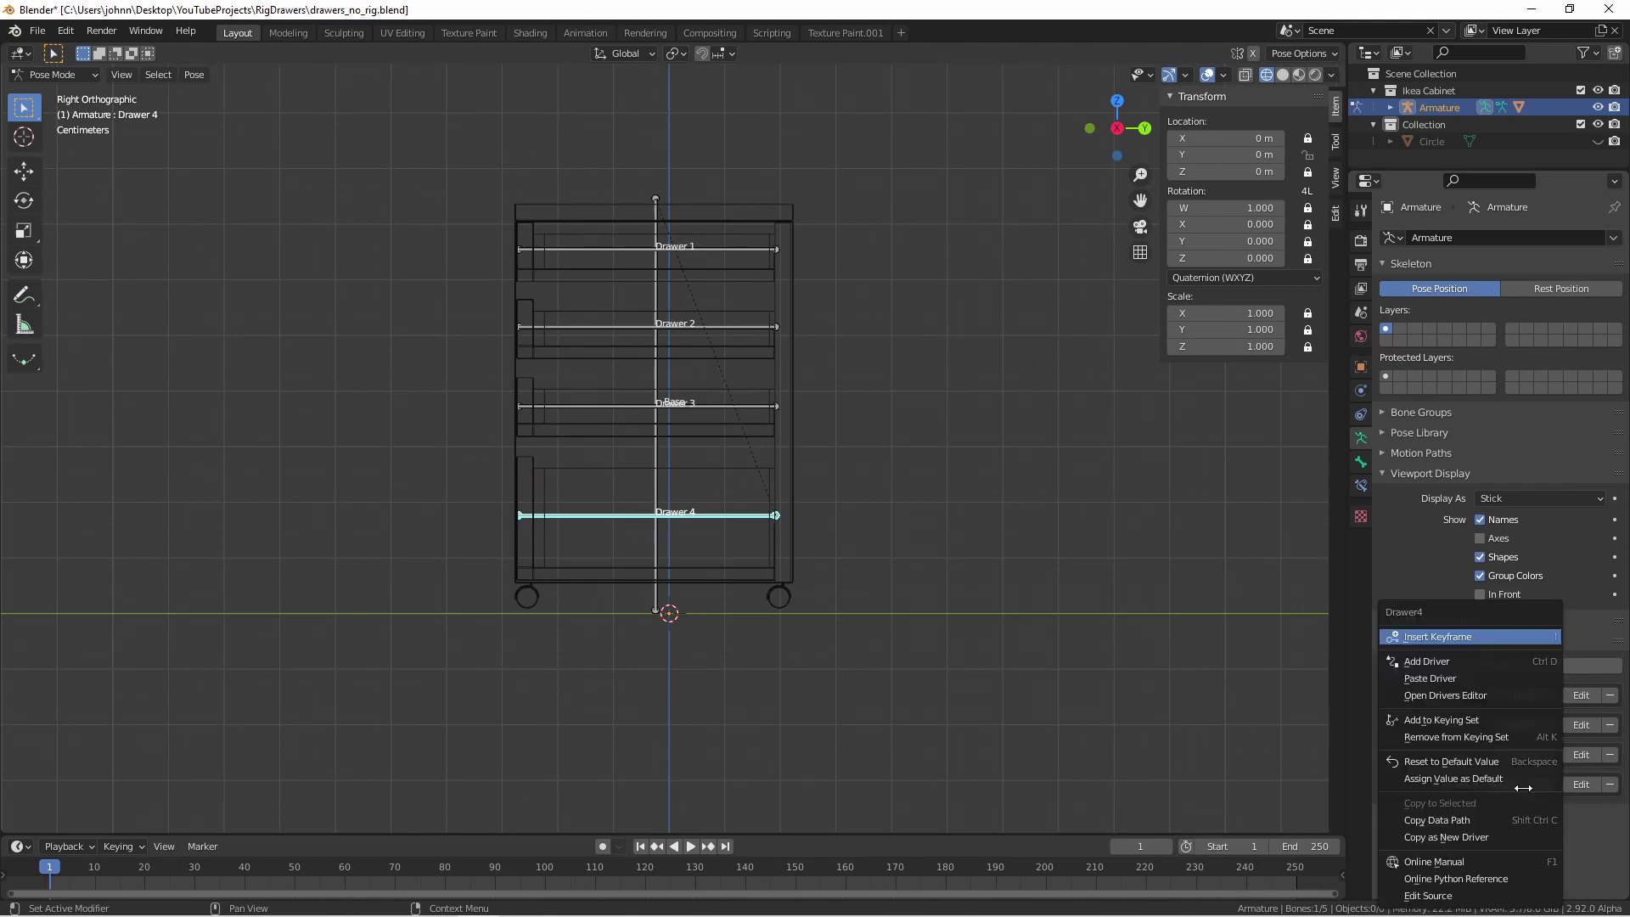
left_click(1491, 836)
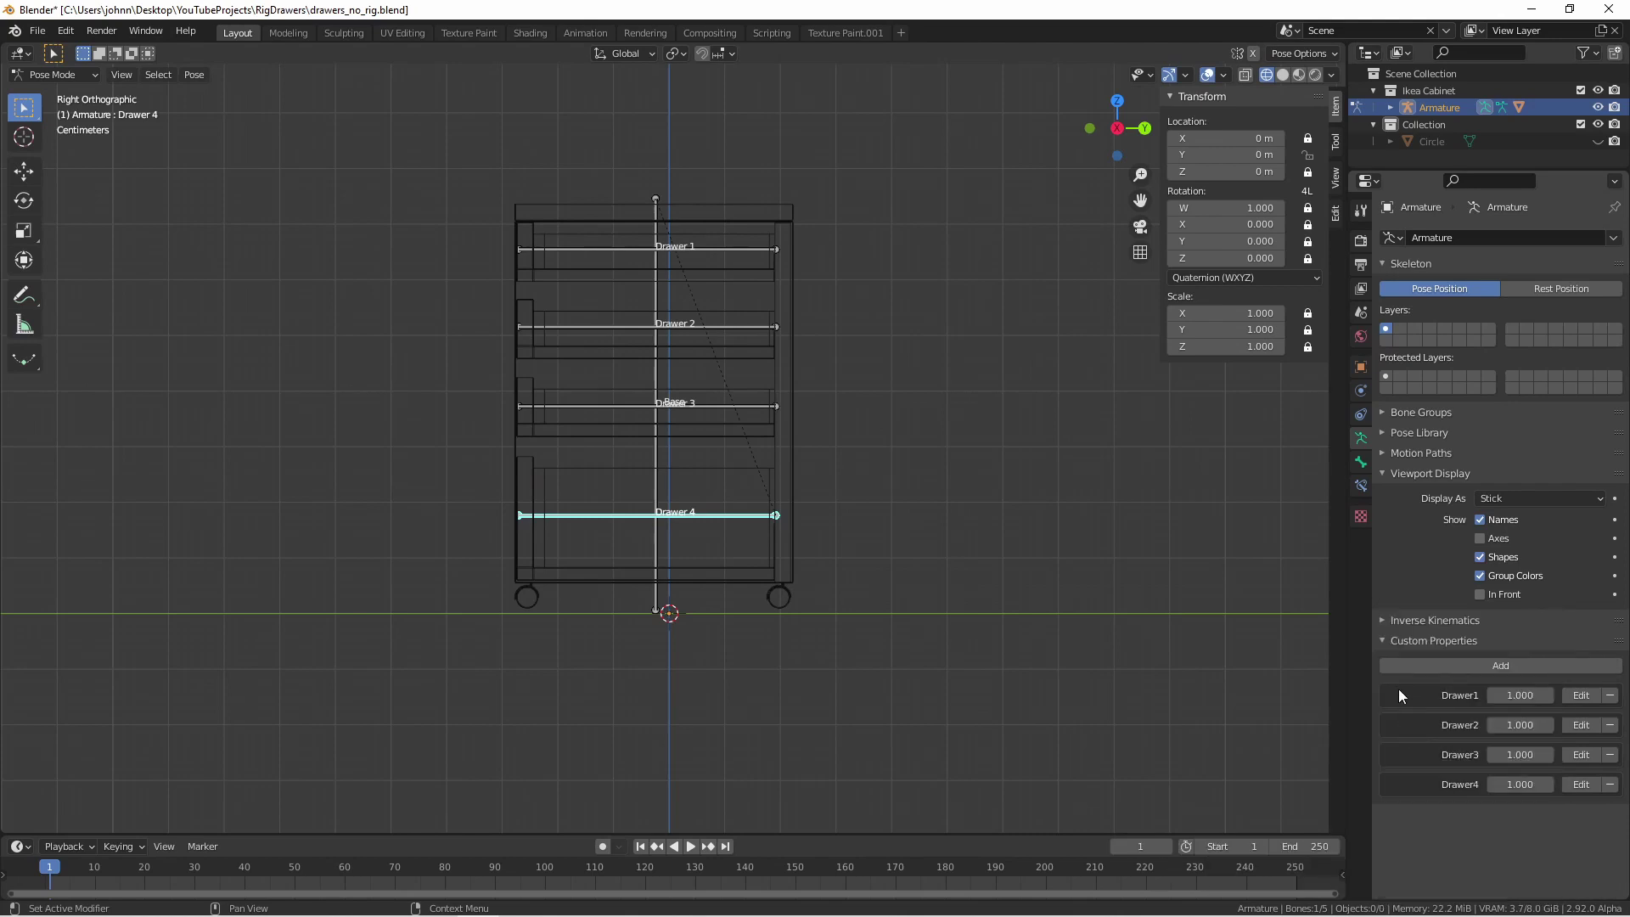
right_click(1222, 153)
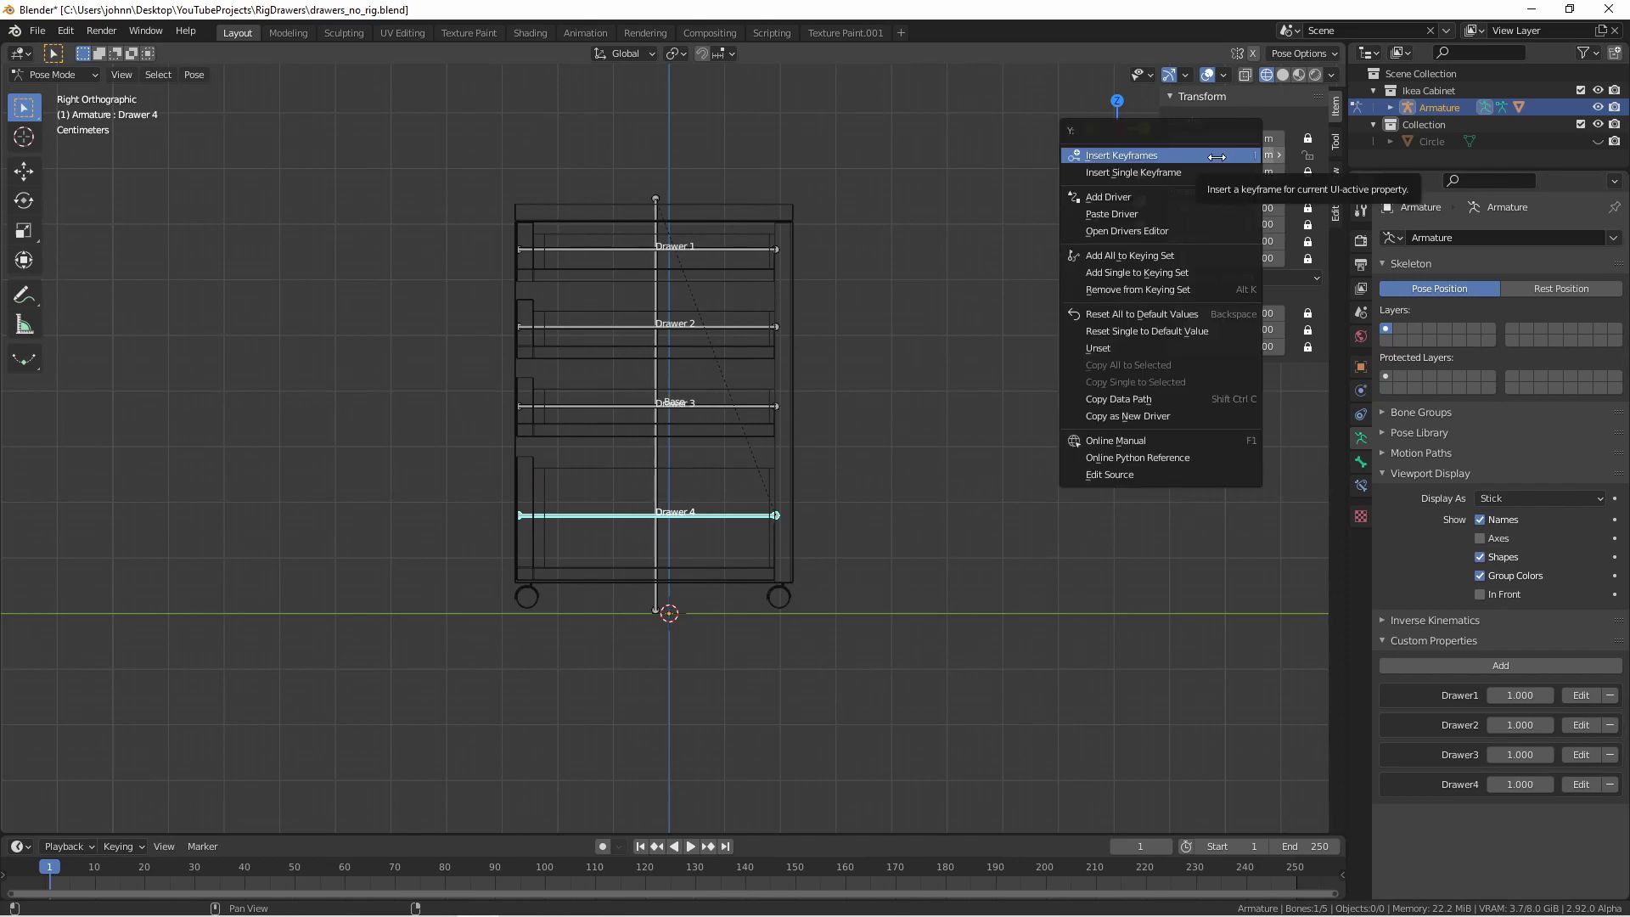
left_click(1187, 213)
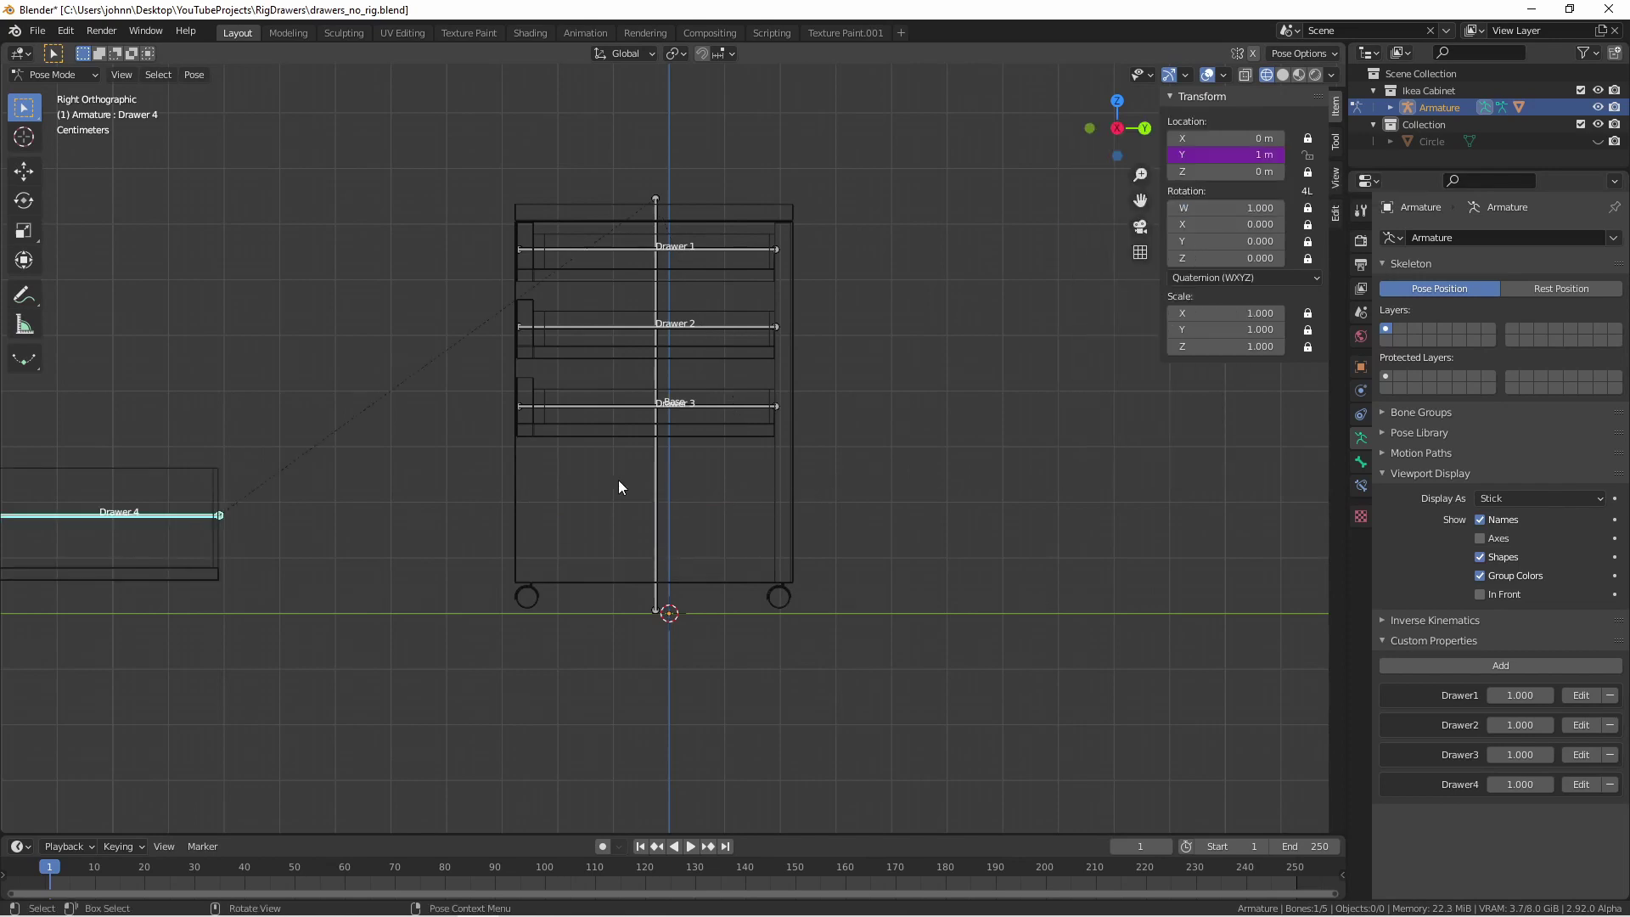
scroll(212, 552, "down", 3)
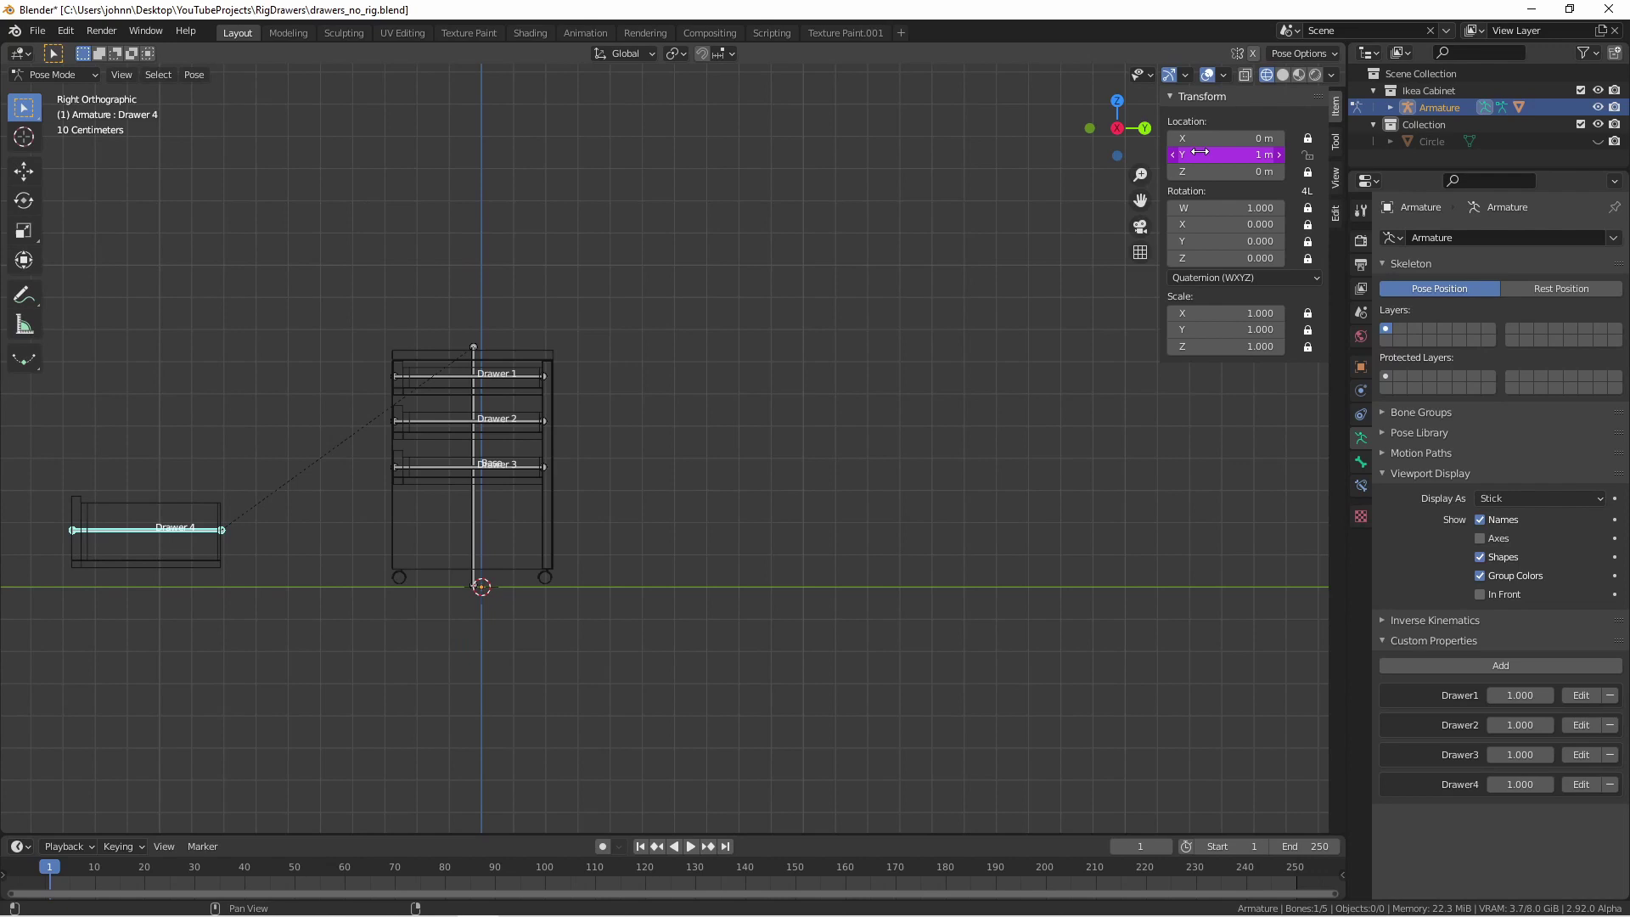
left_click(1581, 784)
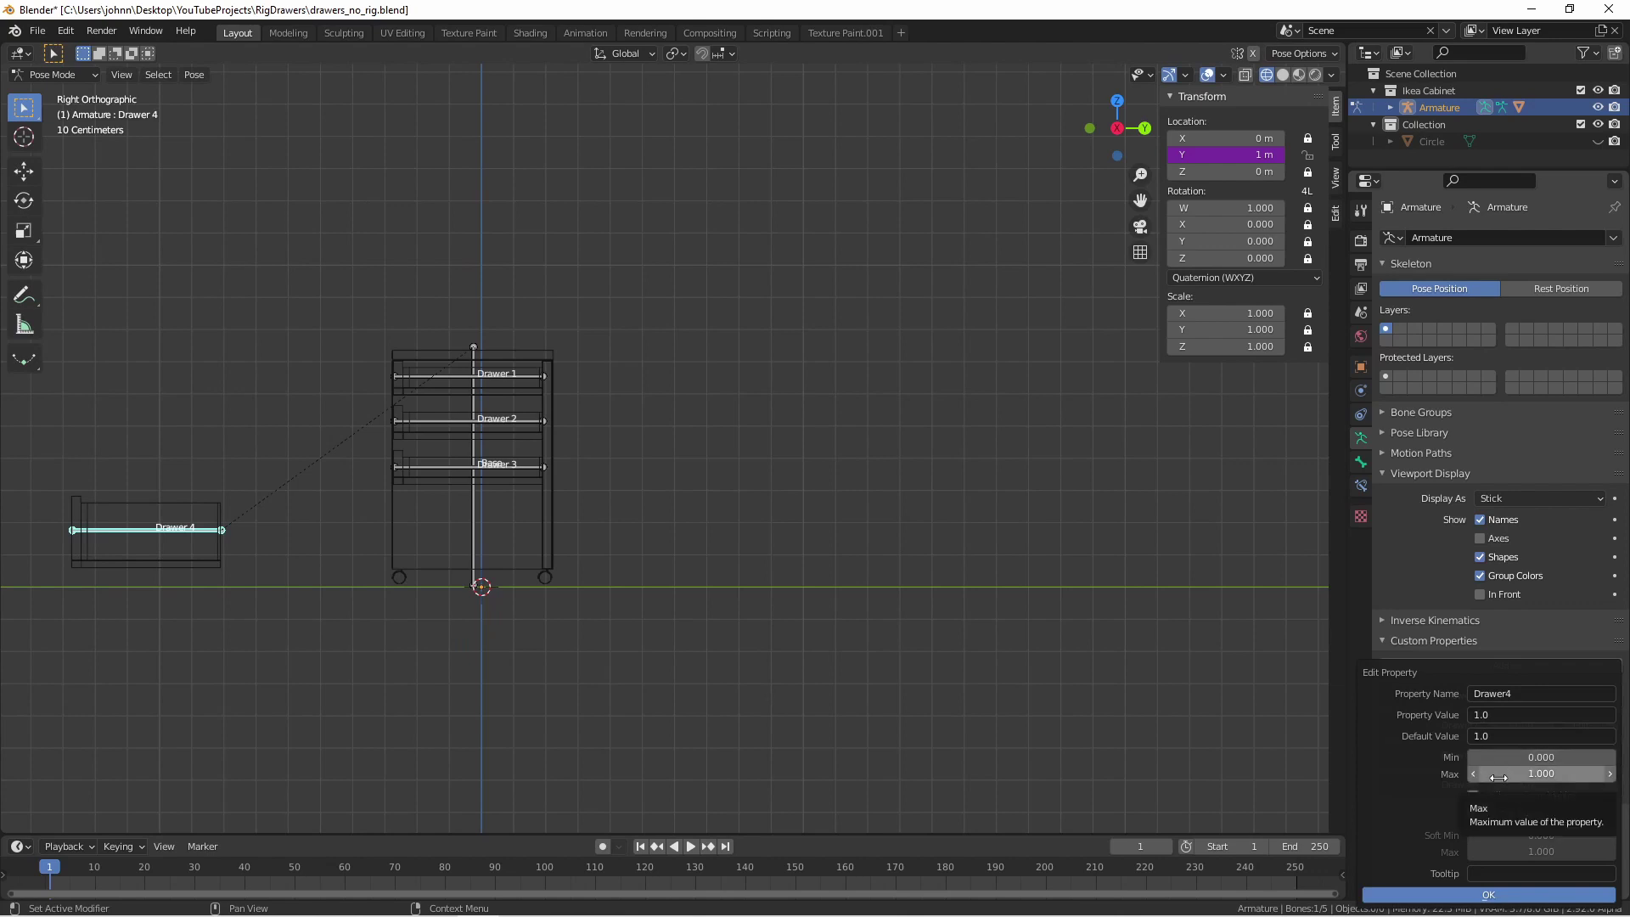
left_click(1460, 895)
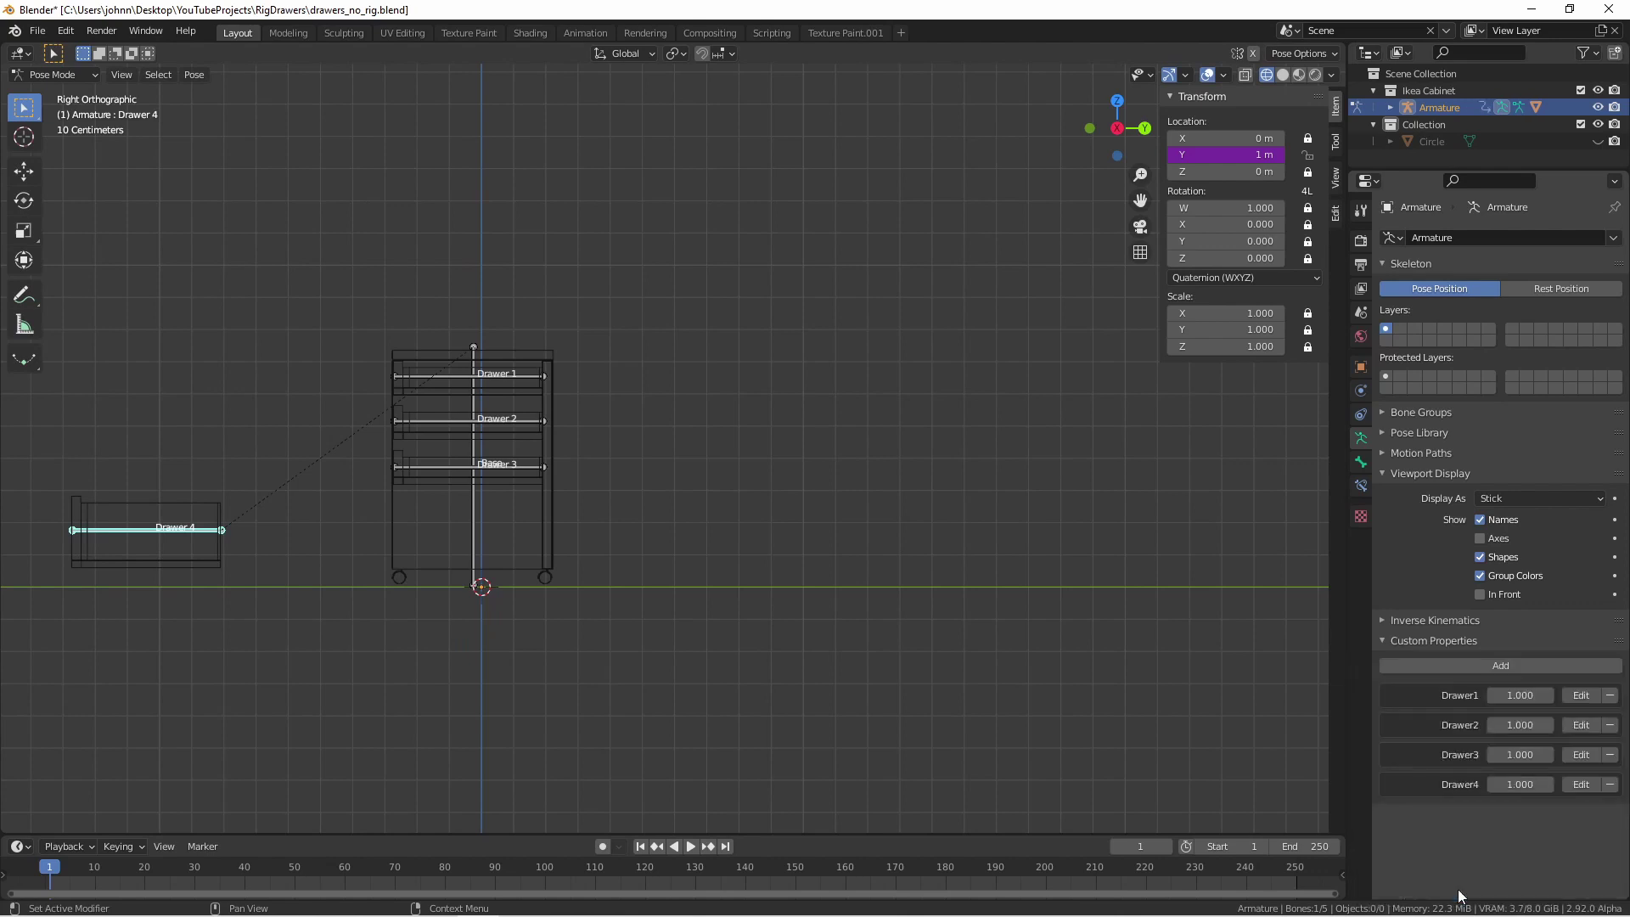
mouse_move(1539, 782)
left_mouse_down()
mouse_move(1498, 782)
mouse_move(1539, 783)
left_mouse_up()
- Give Drawer 4's Location Y a Scripted Expression driver reading Drawer4*0.4
right_click(1221, 155)
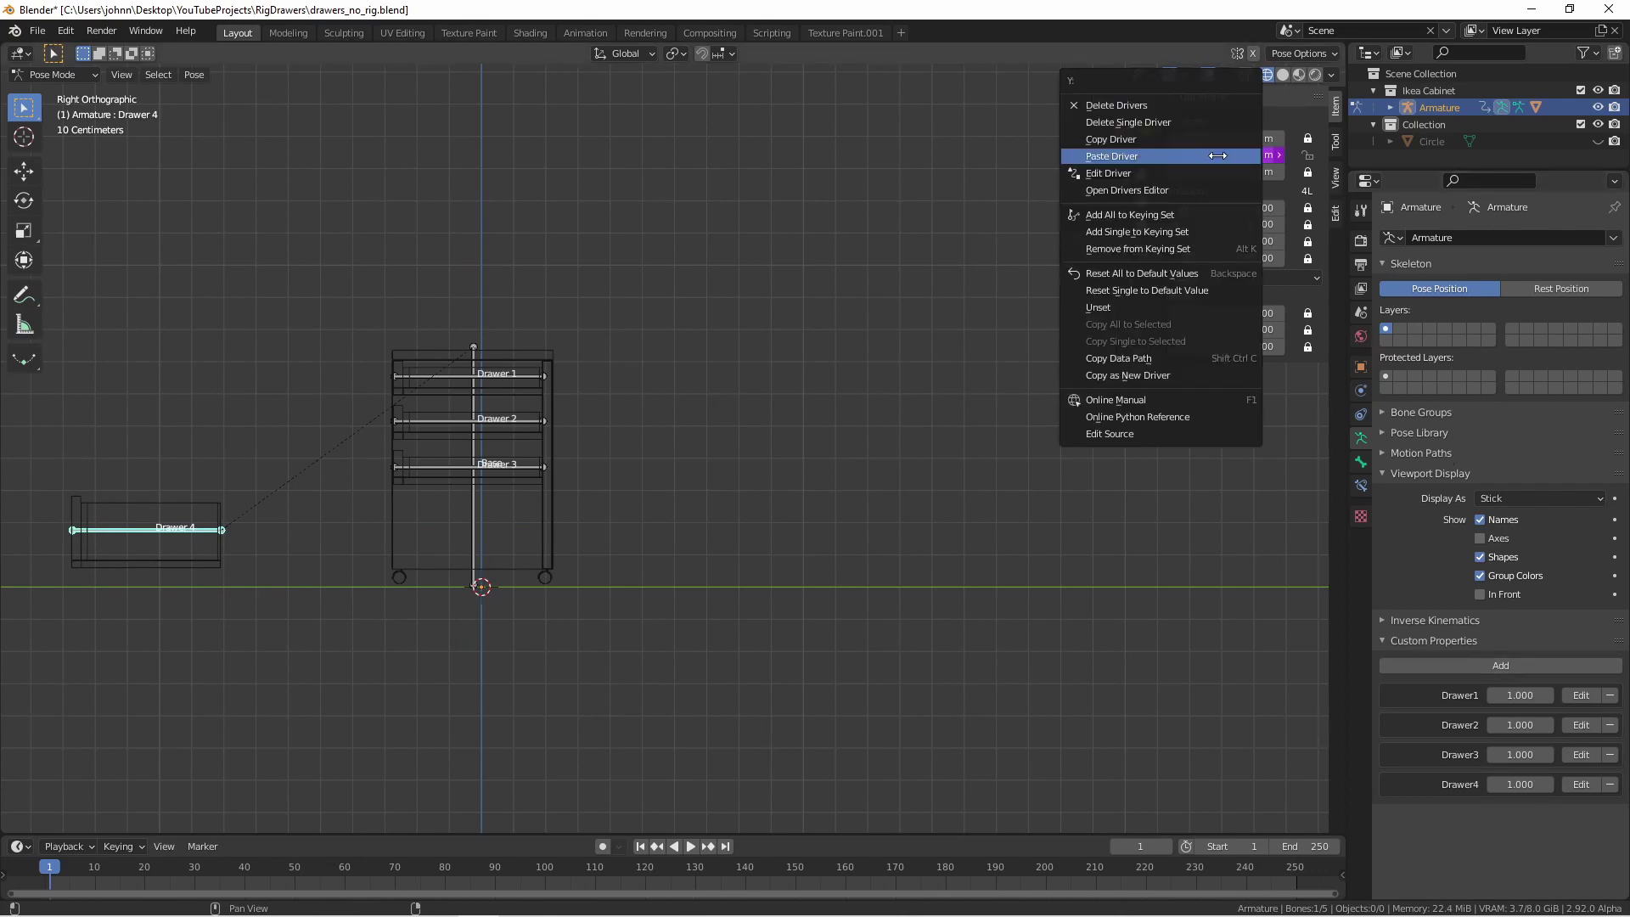
left_click(1199, 169)
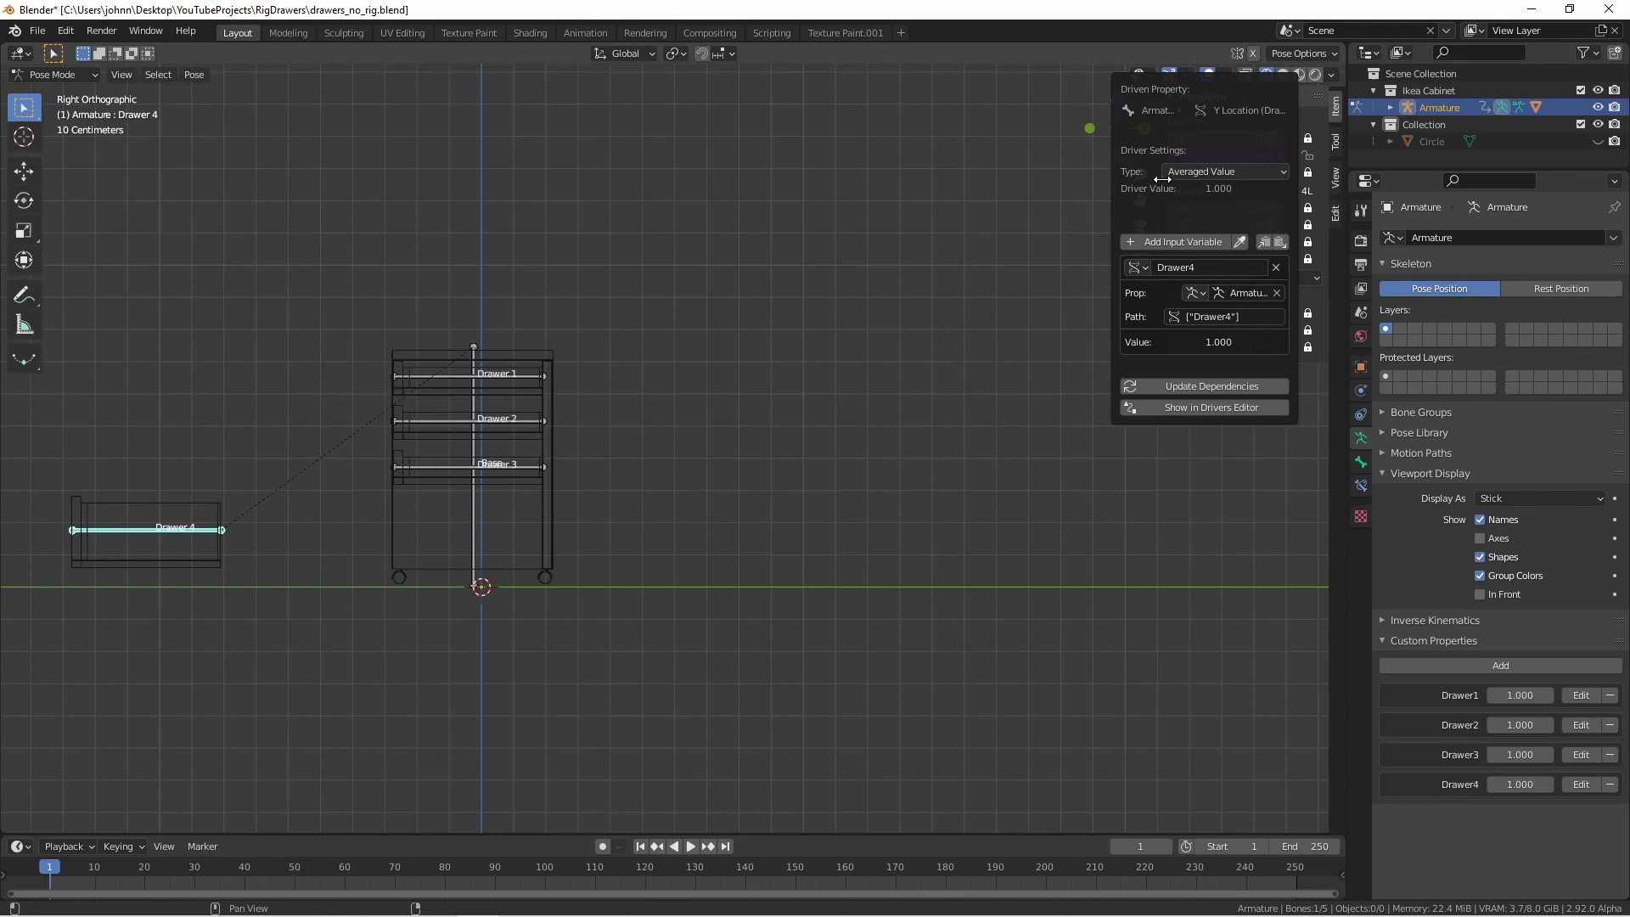
left_click(1171, 176)
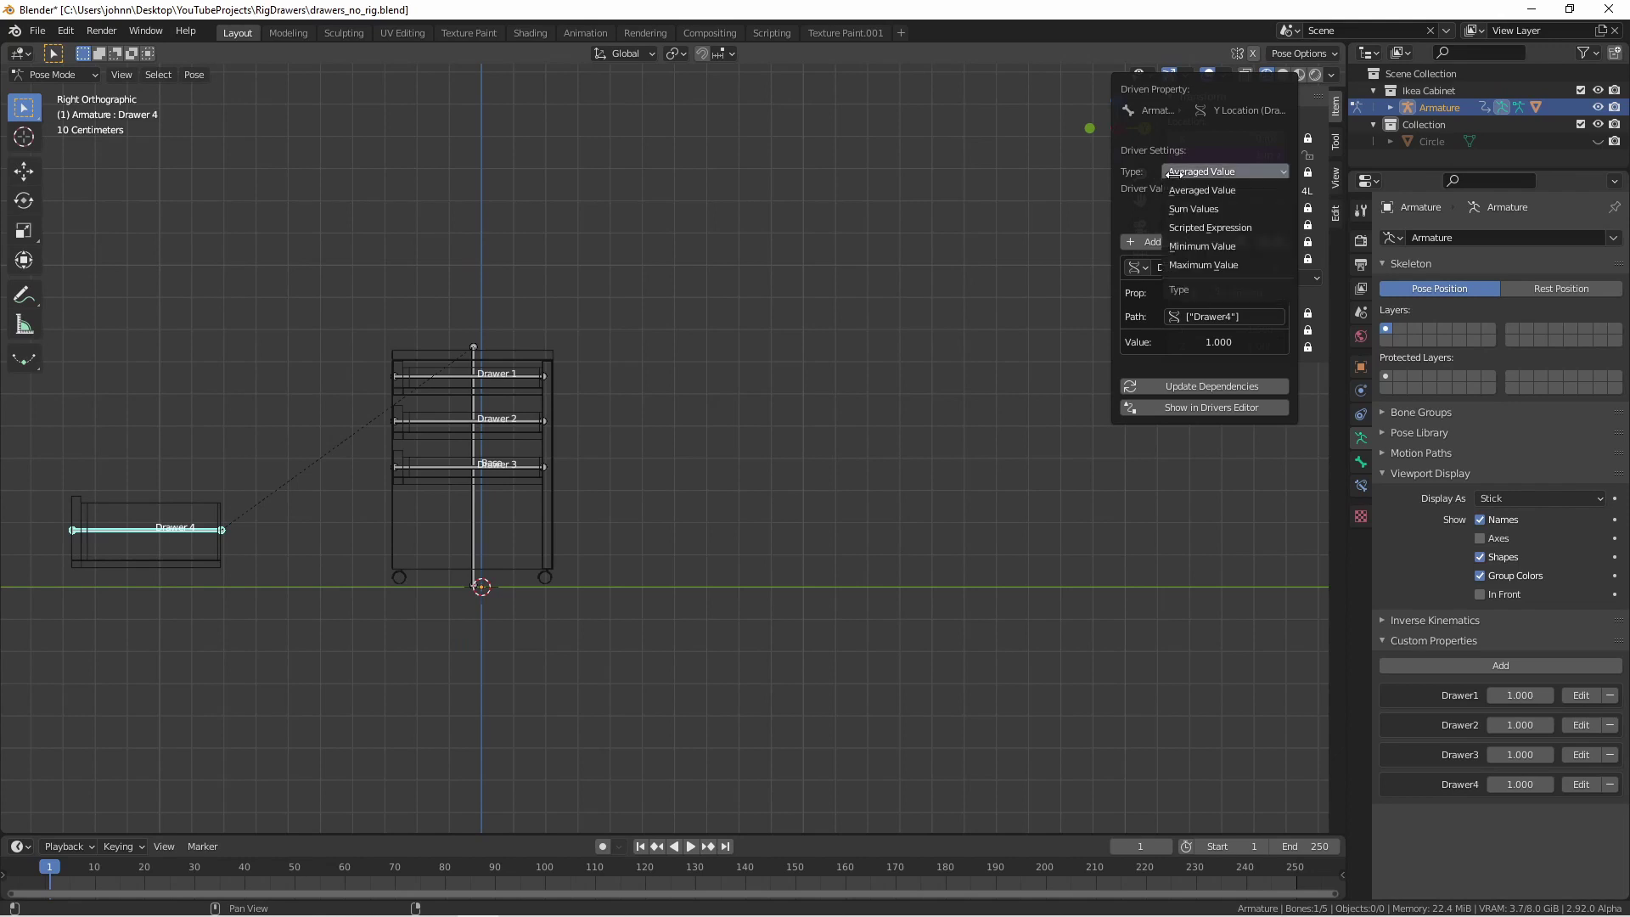
left_click(1186, 229)
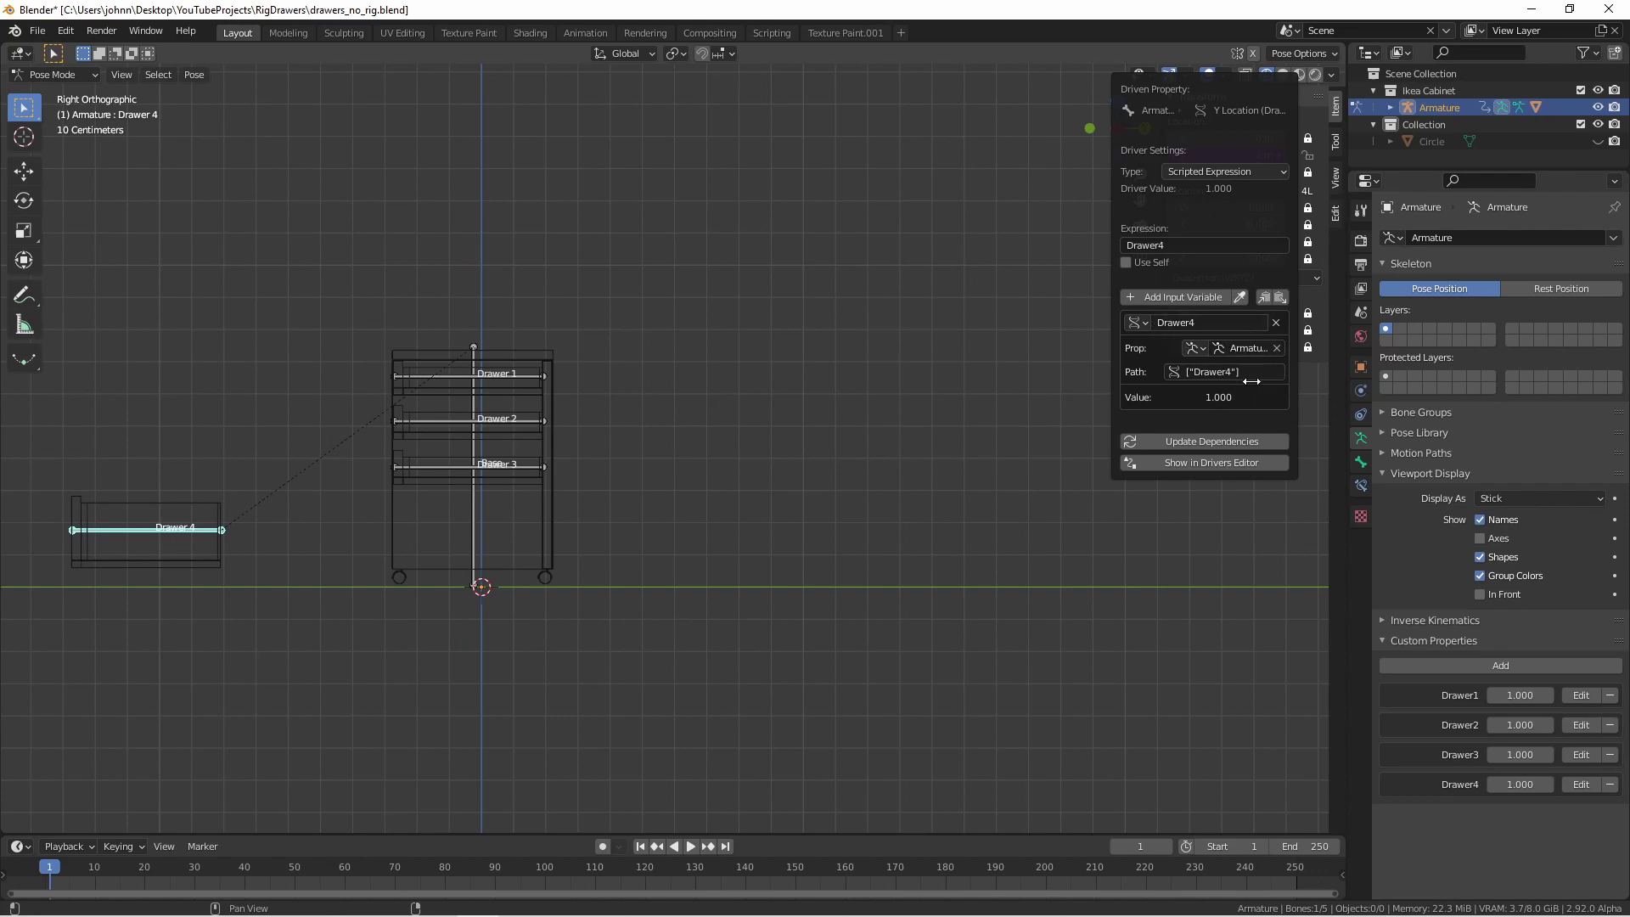
left_click(1183, 246)
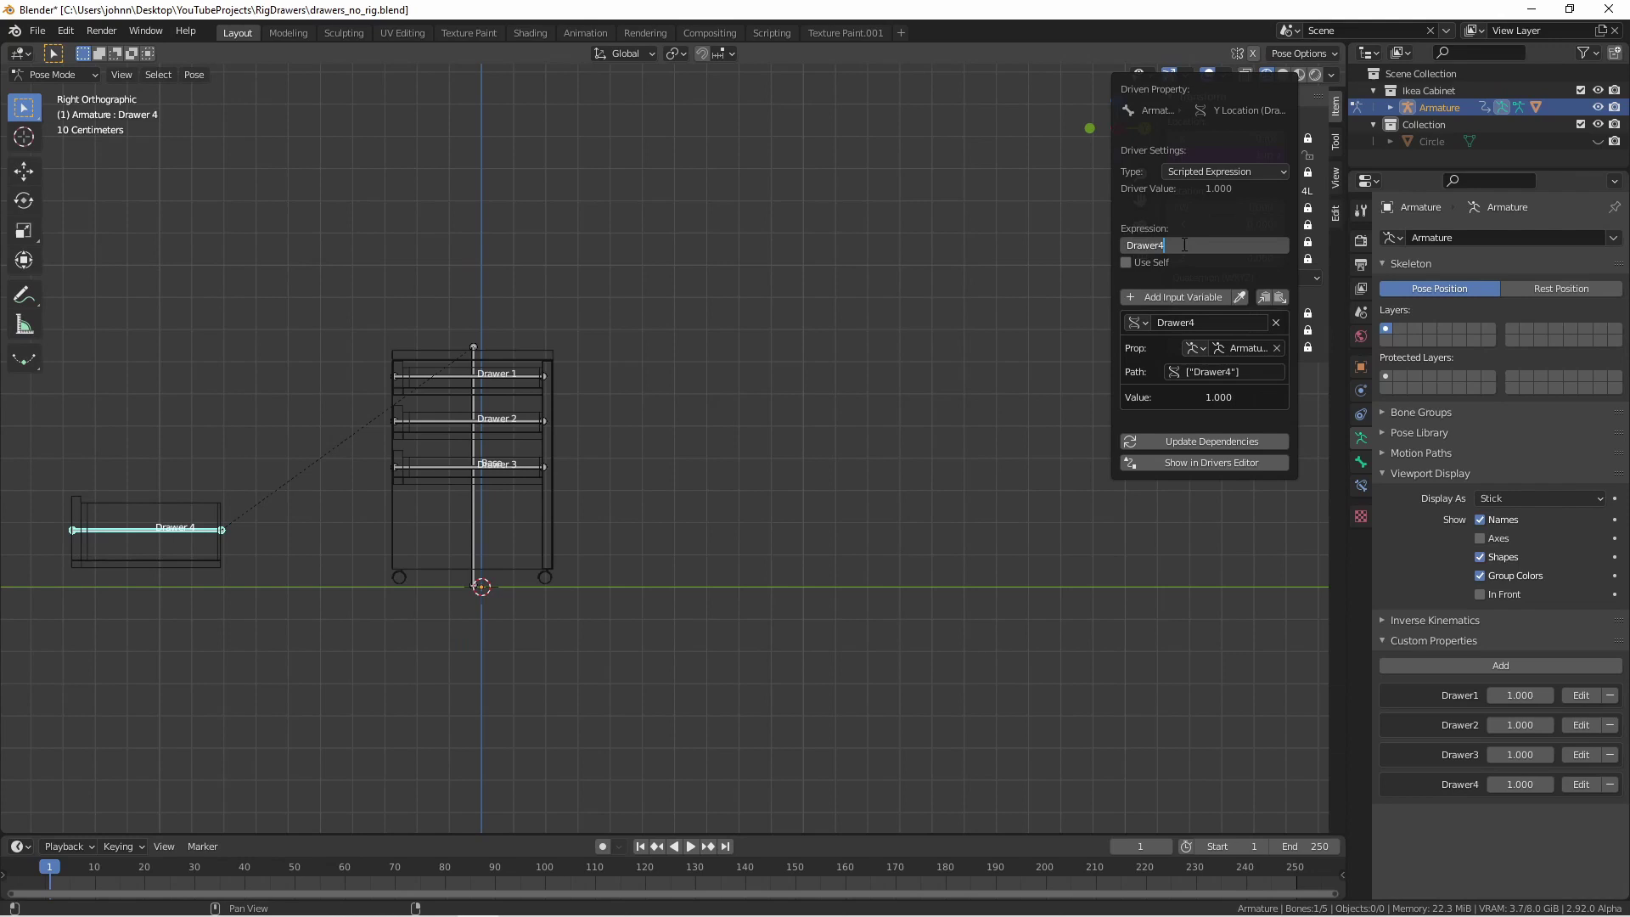
type("*0.4")
key("Return")
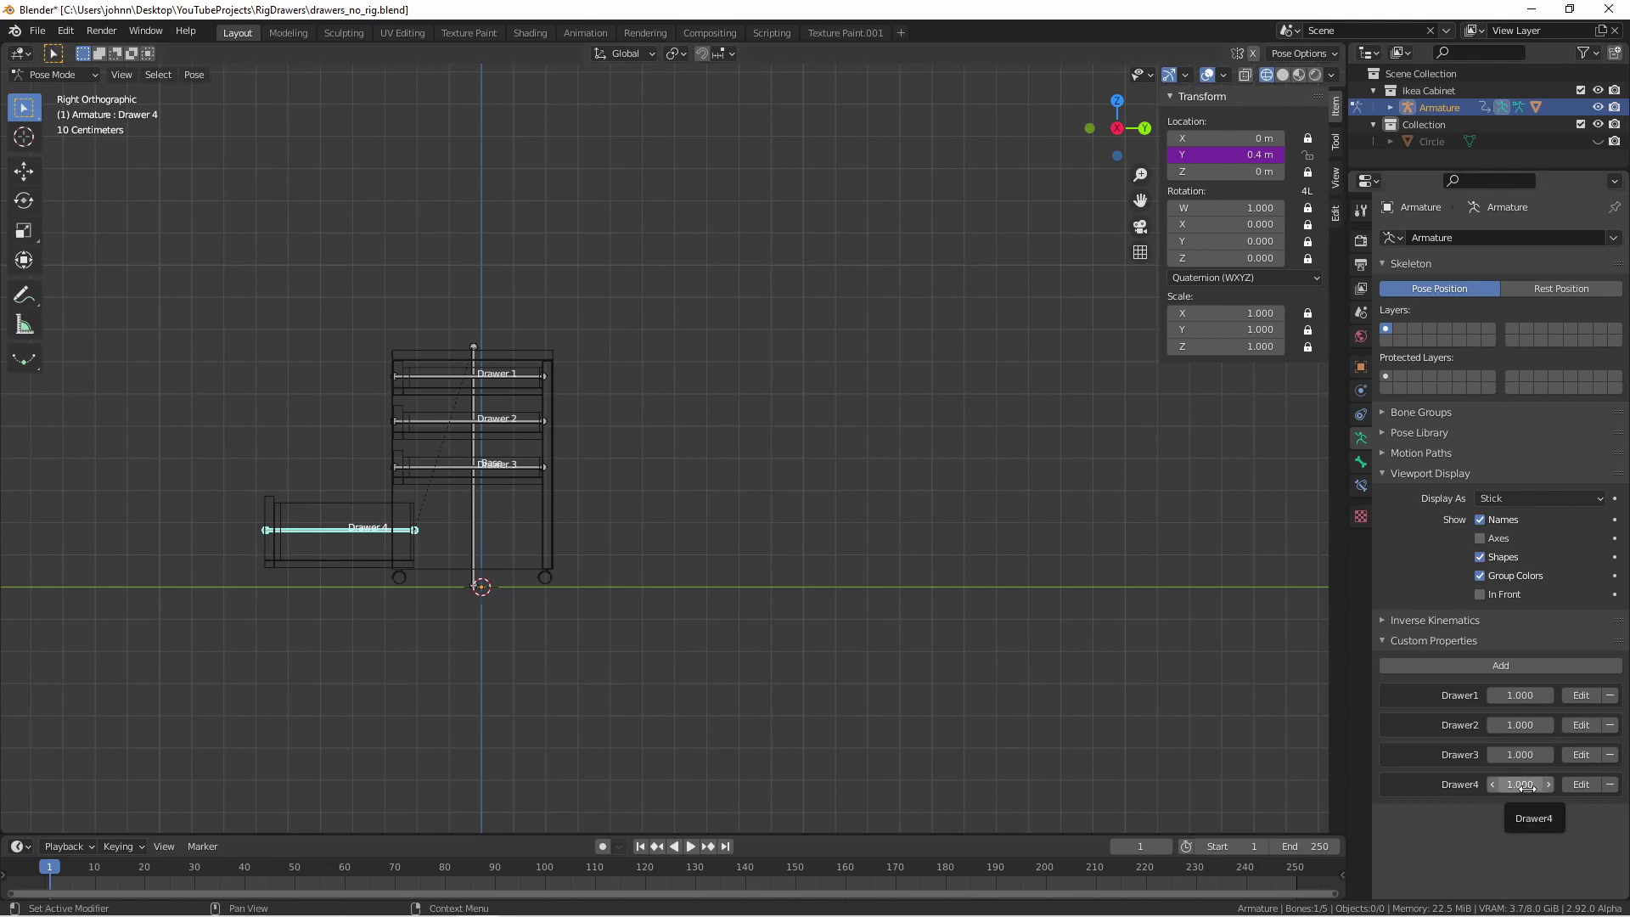
- Drag Drawer4 to 0 to shut drawer 4, then select the Drawer 3 bone for its driver
mouse_move(1528, 784)
left_mouse_down()
mouse_move(1494, 784)
mouse_move(1553, 785)
mouse_move(1502, 784)
left_mouse_up()
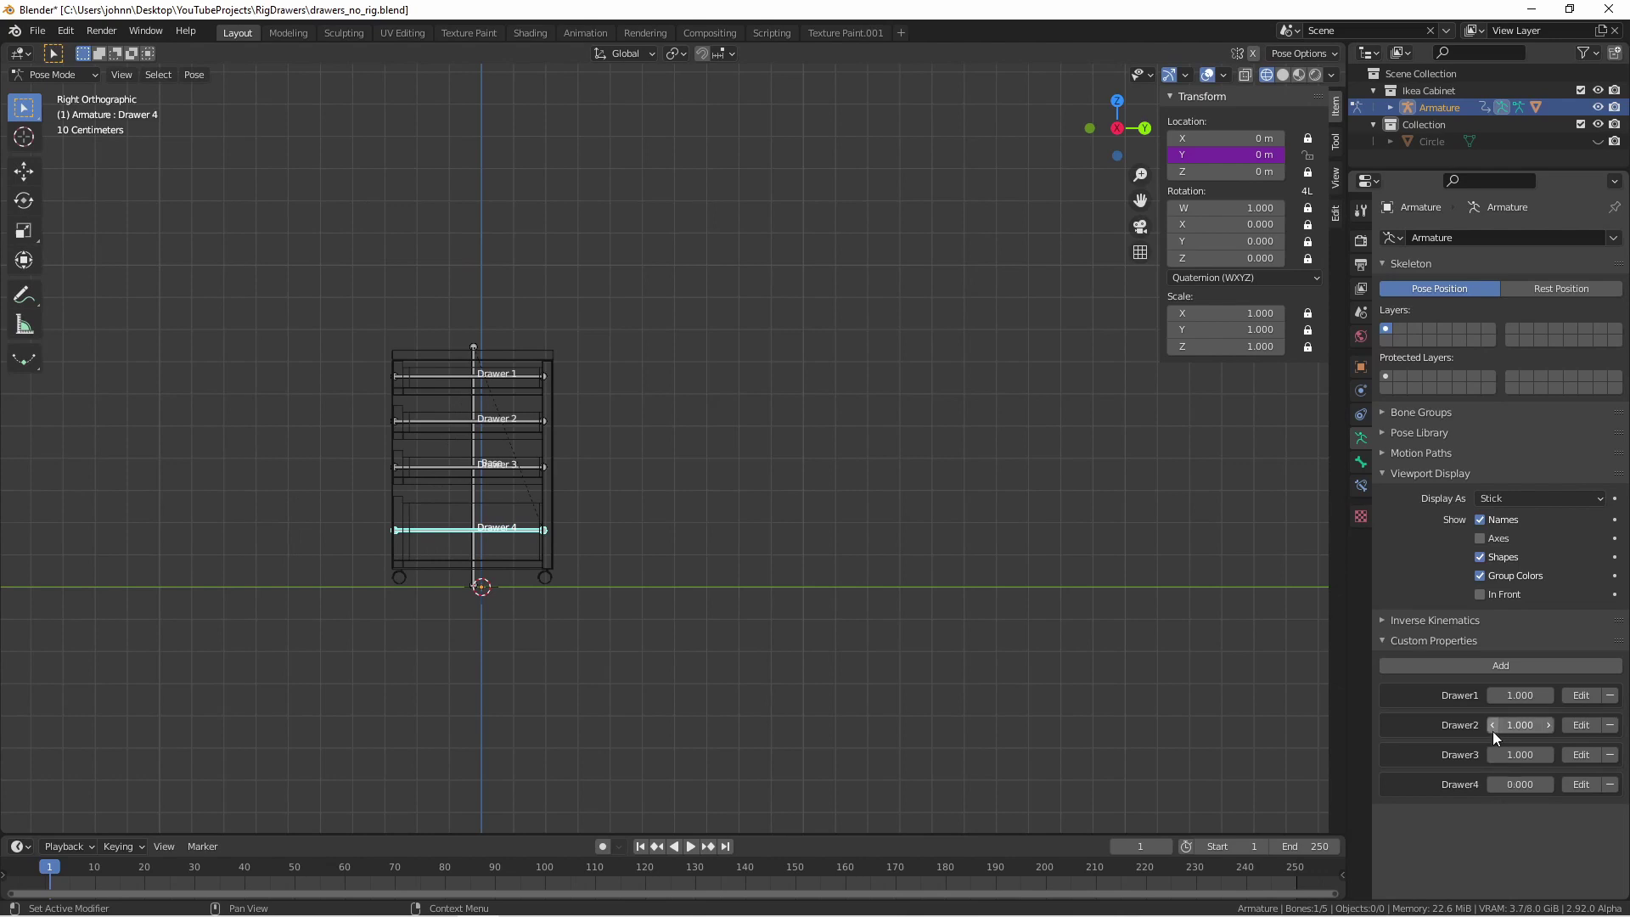
left_click(501, 467)
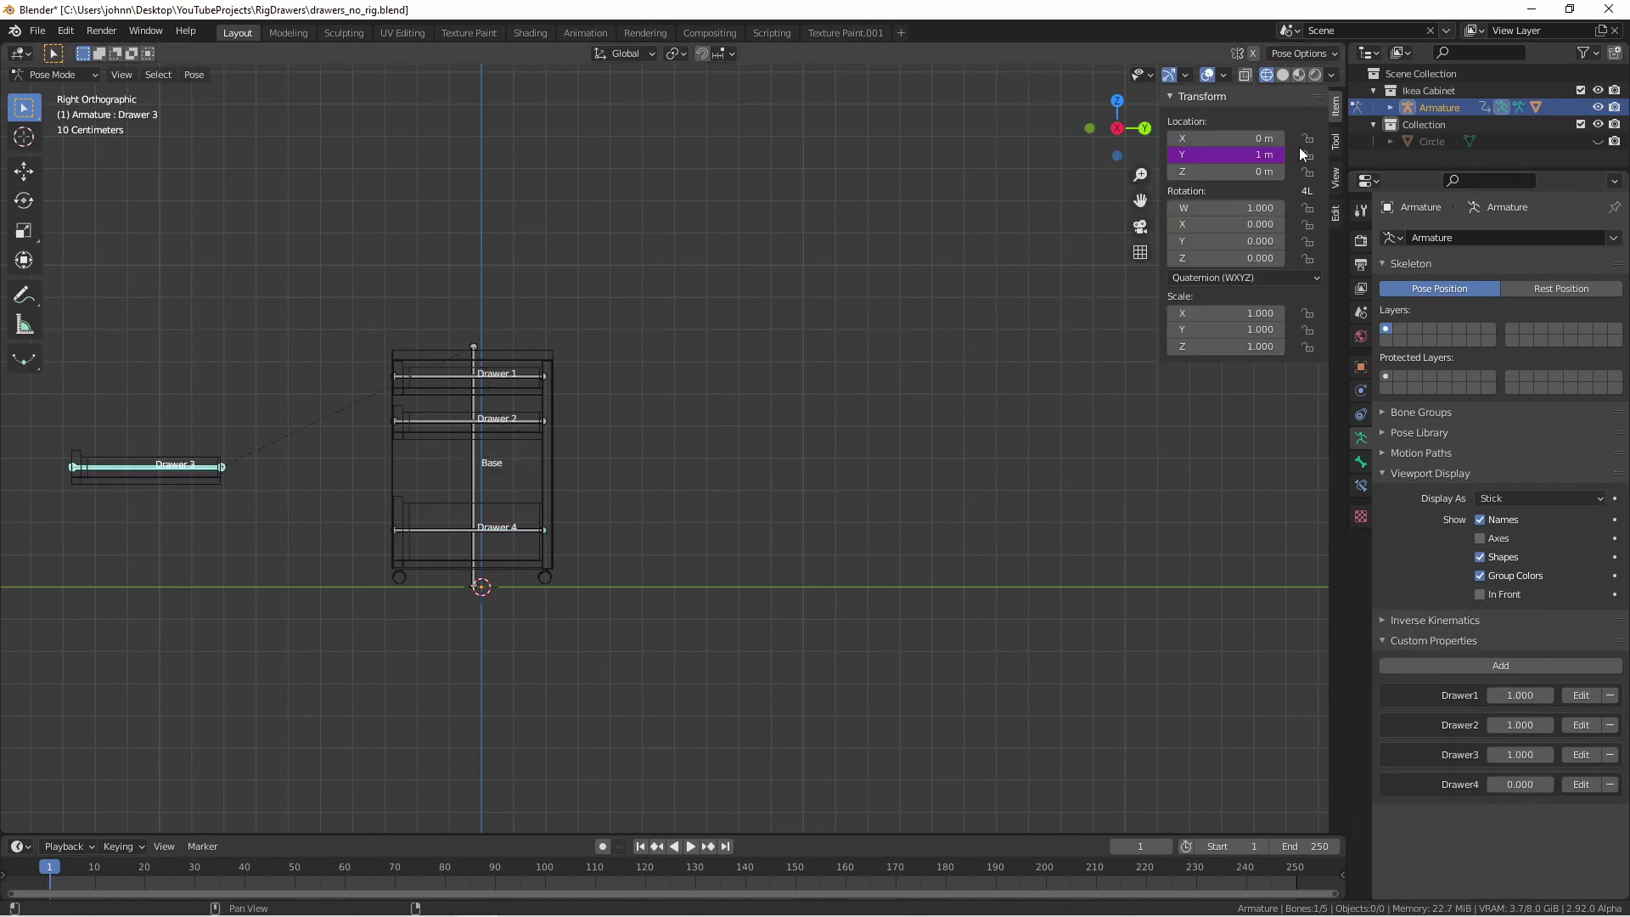
key("ctrl+d")
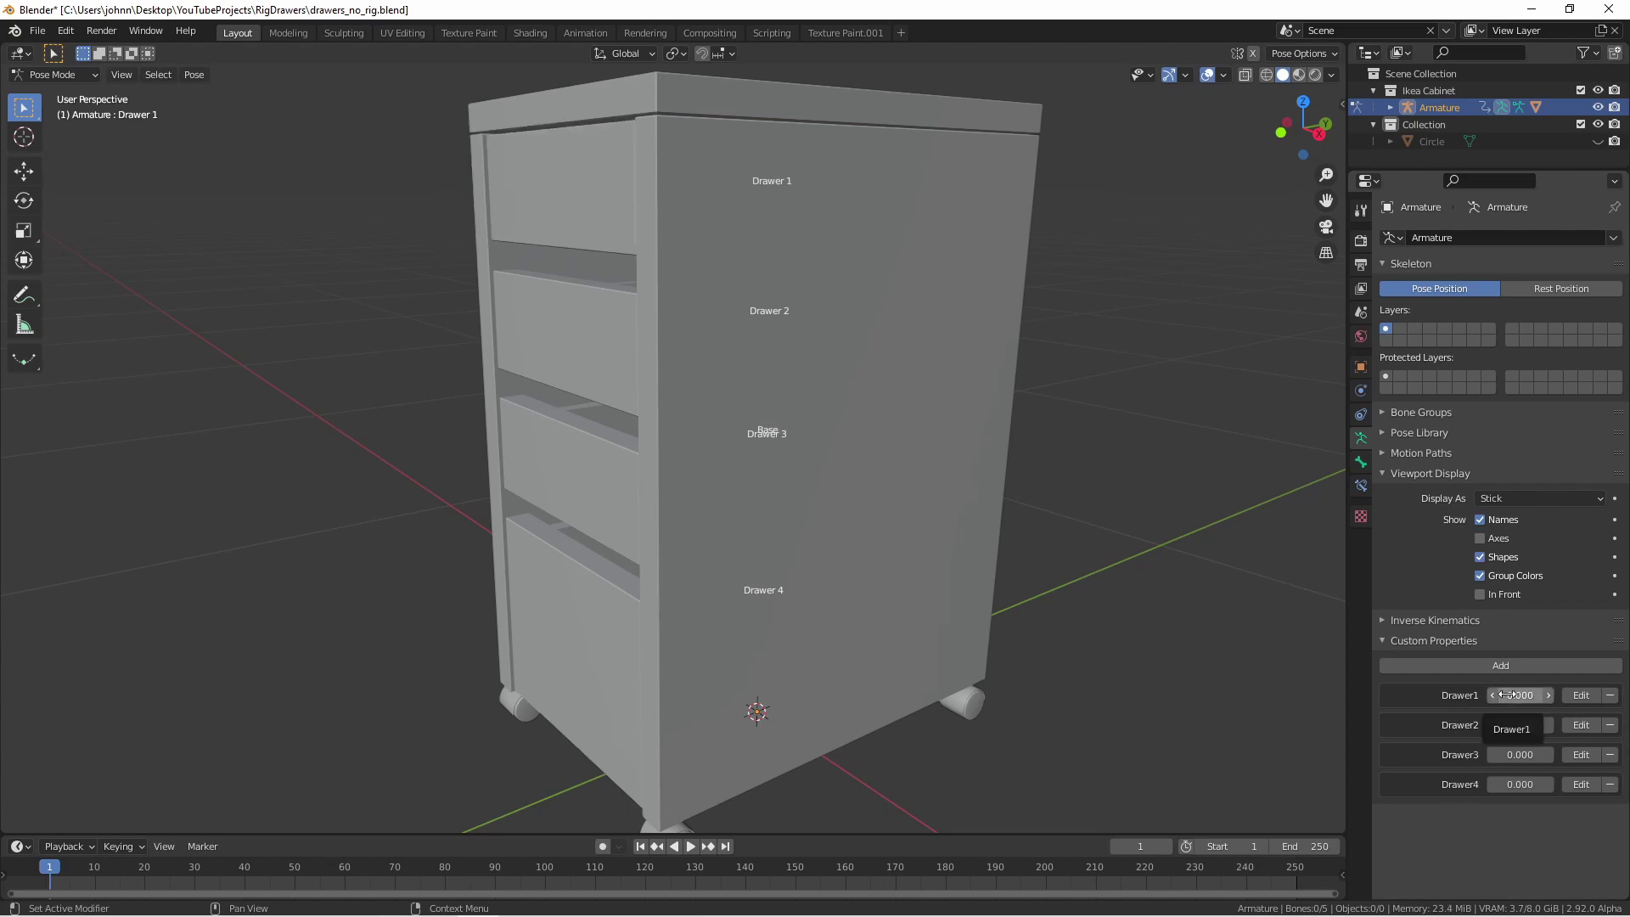
- Test the top drawer with the Drawer1 slider, then check the Drawer 1 bone in wireframe
mouse_move(1506, 694)
left_mouse_down()
mouse_move(1570, 694)
mouse_move(1486, 694)
left_mouse_up()
key("shift+z")
left_click(838, 191)
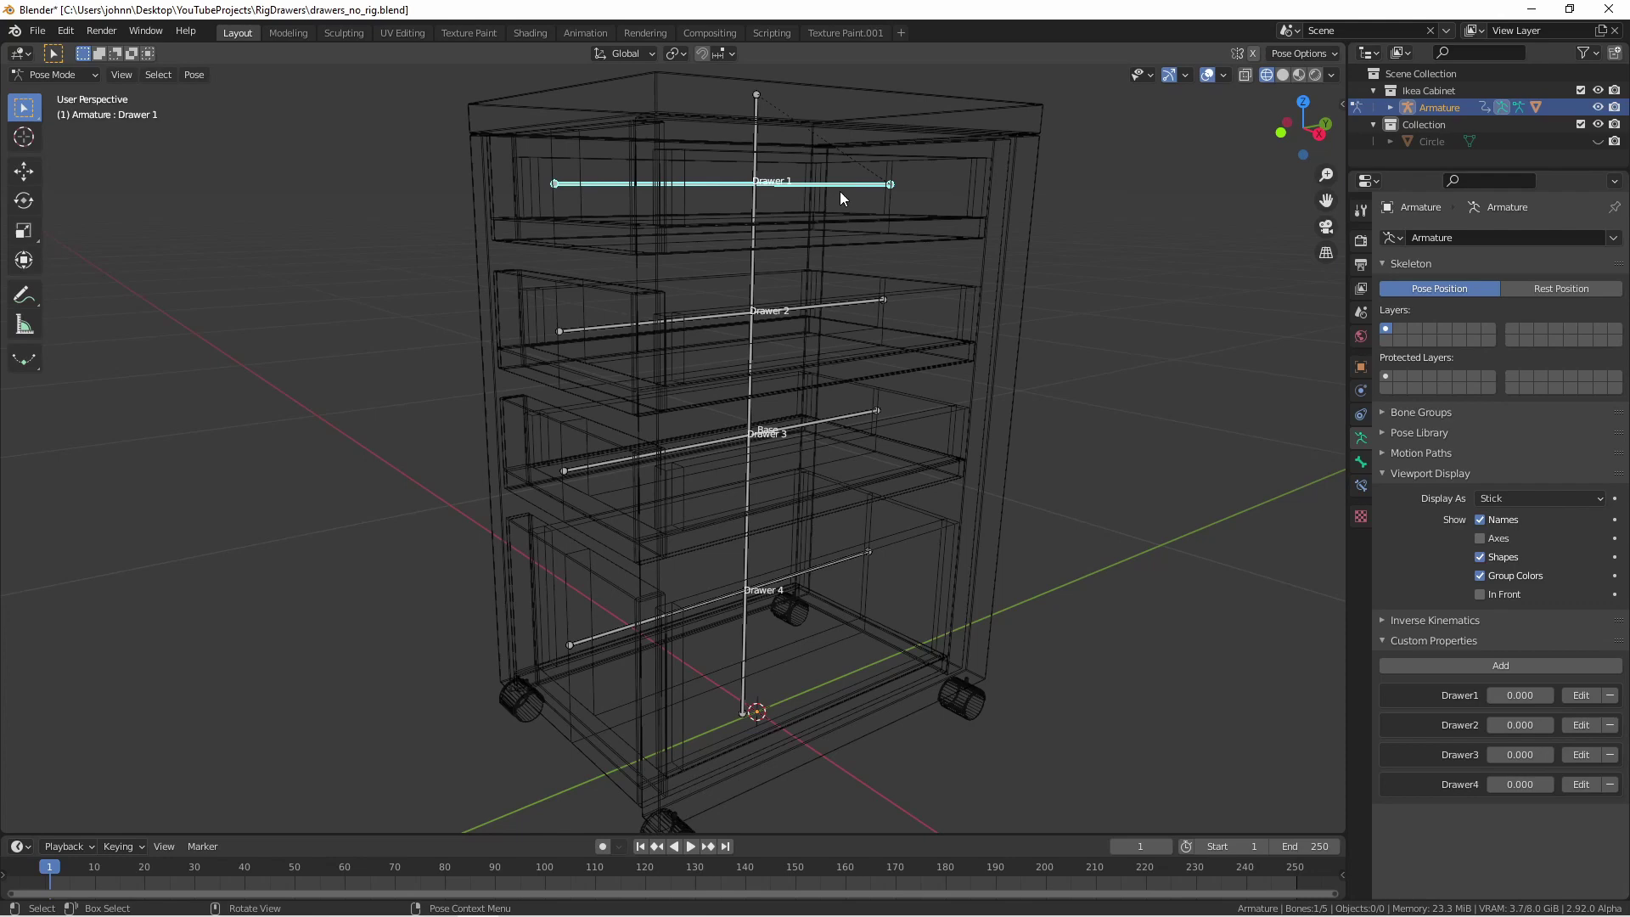
key("g")
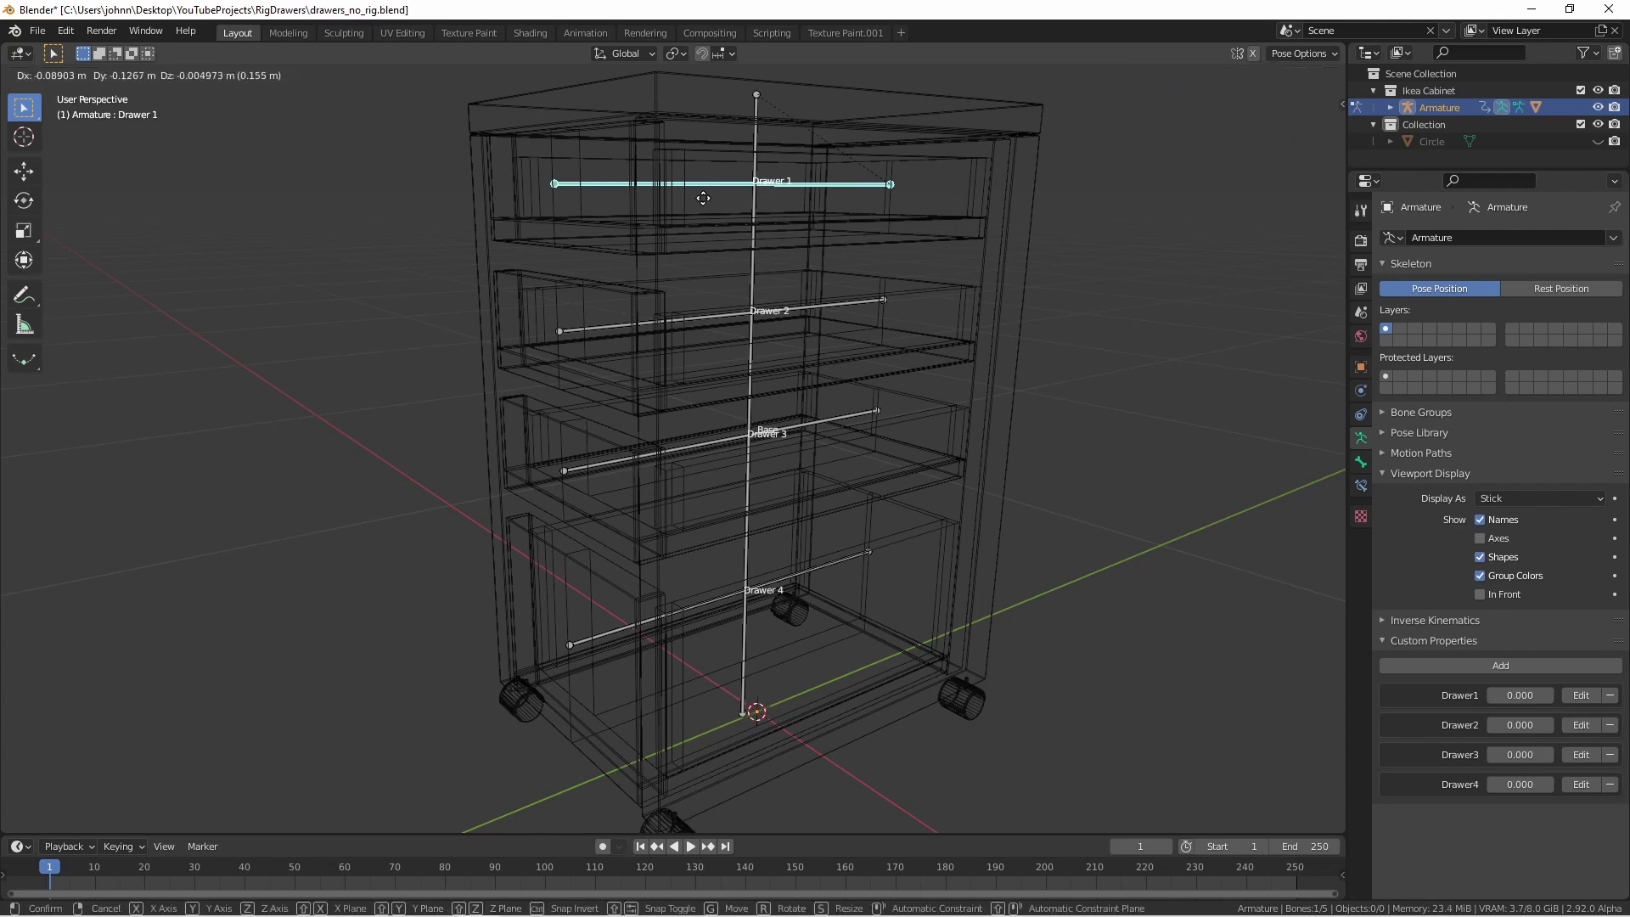
key("Escape")
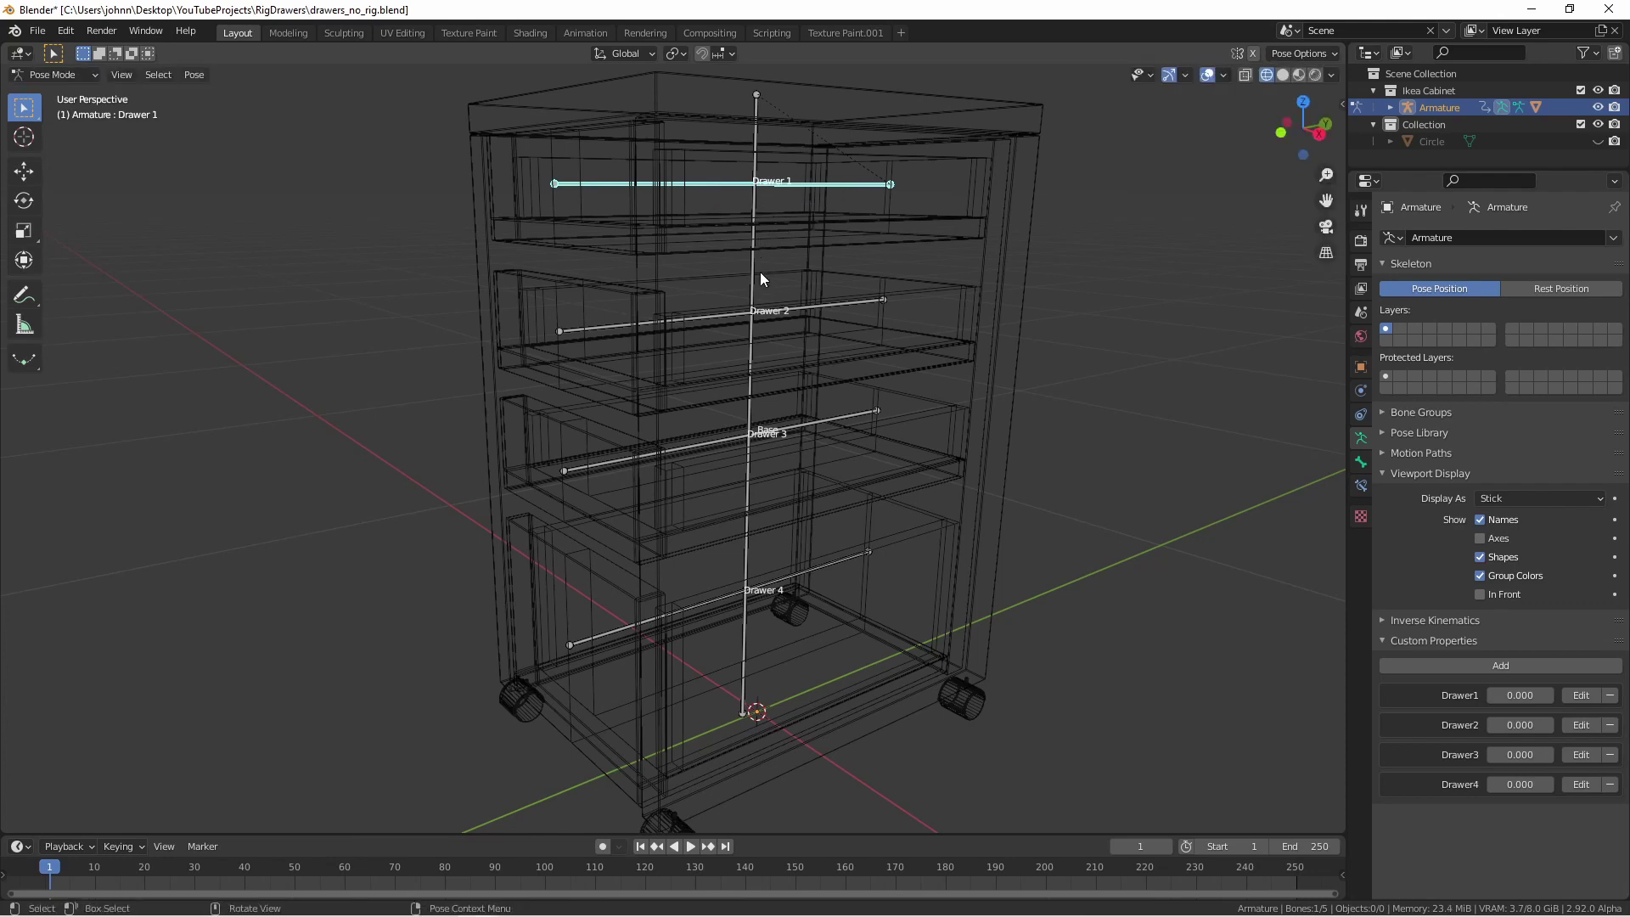
left_click(815, 423)
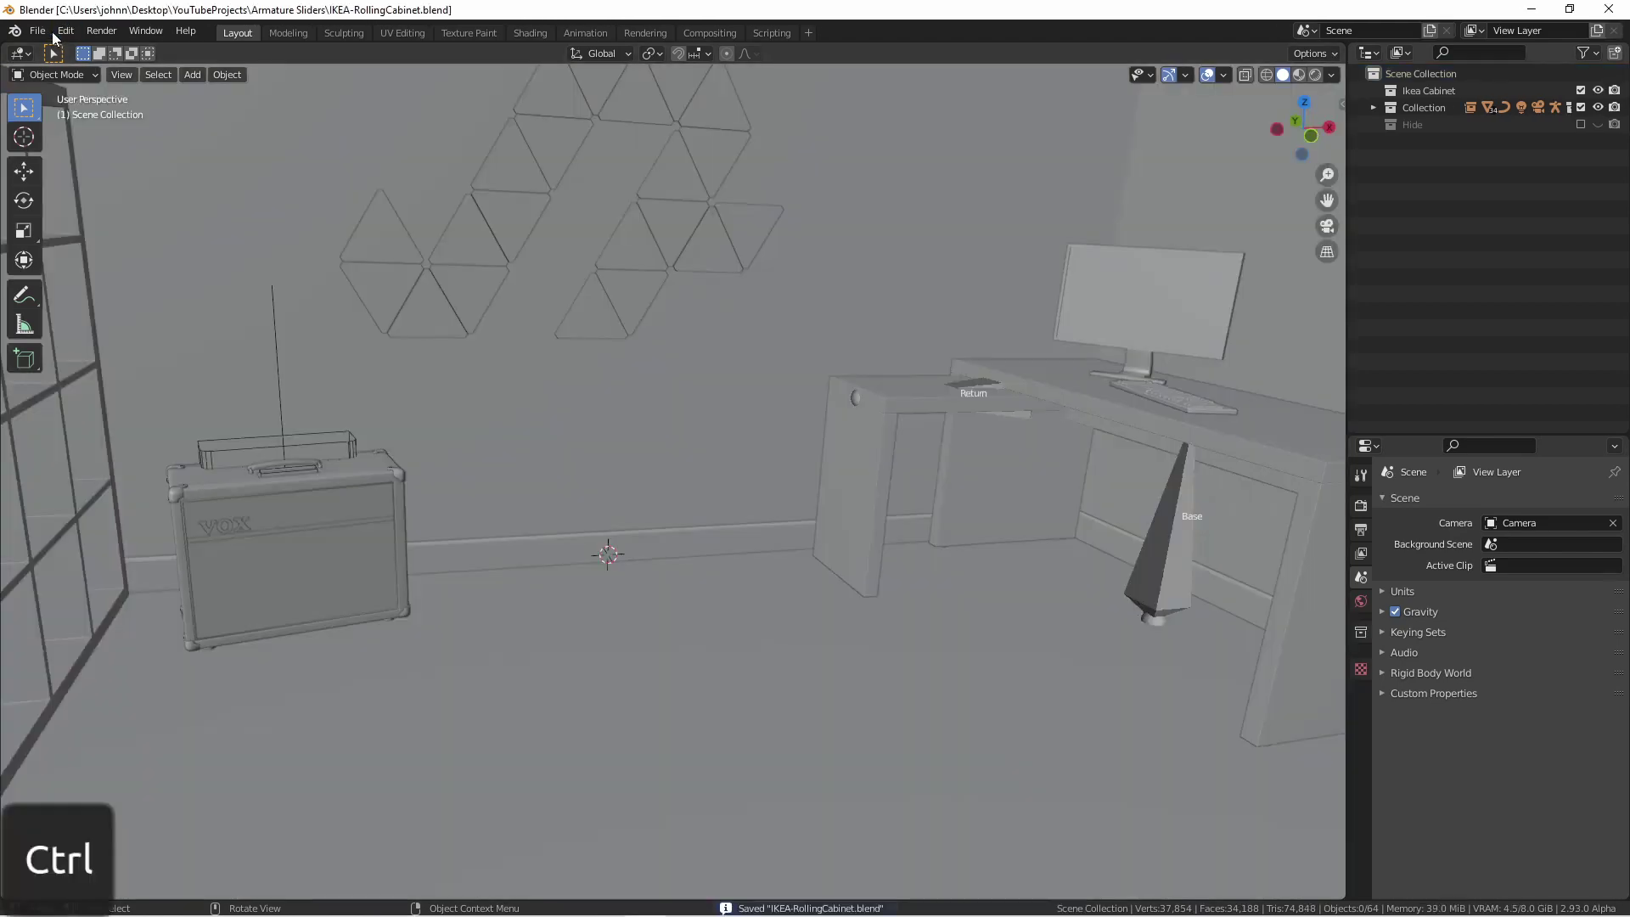
- Use File > Link to browse RigDrawers > drawers_no_rig1.blend into its Collection folder
left_click(39, 32)
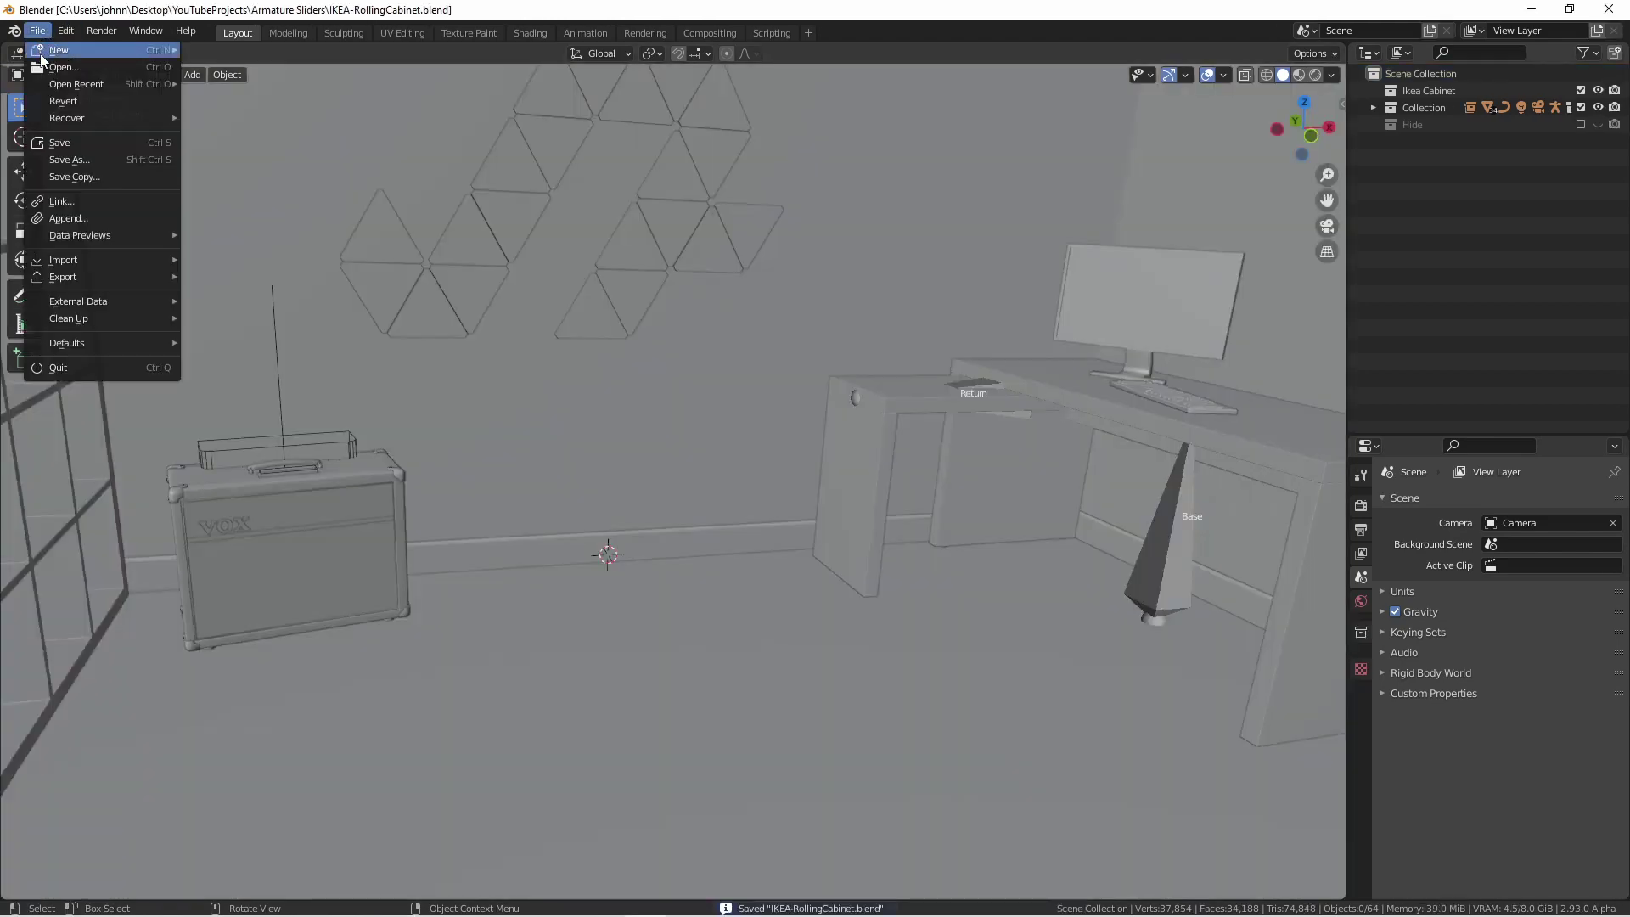
left_click(121, 203)
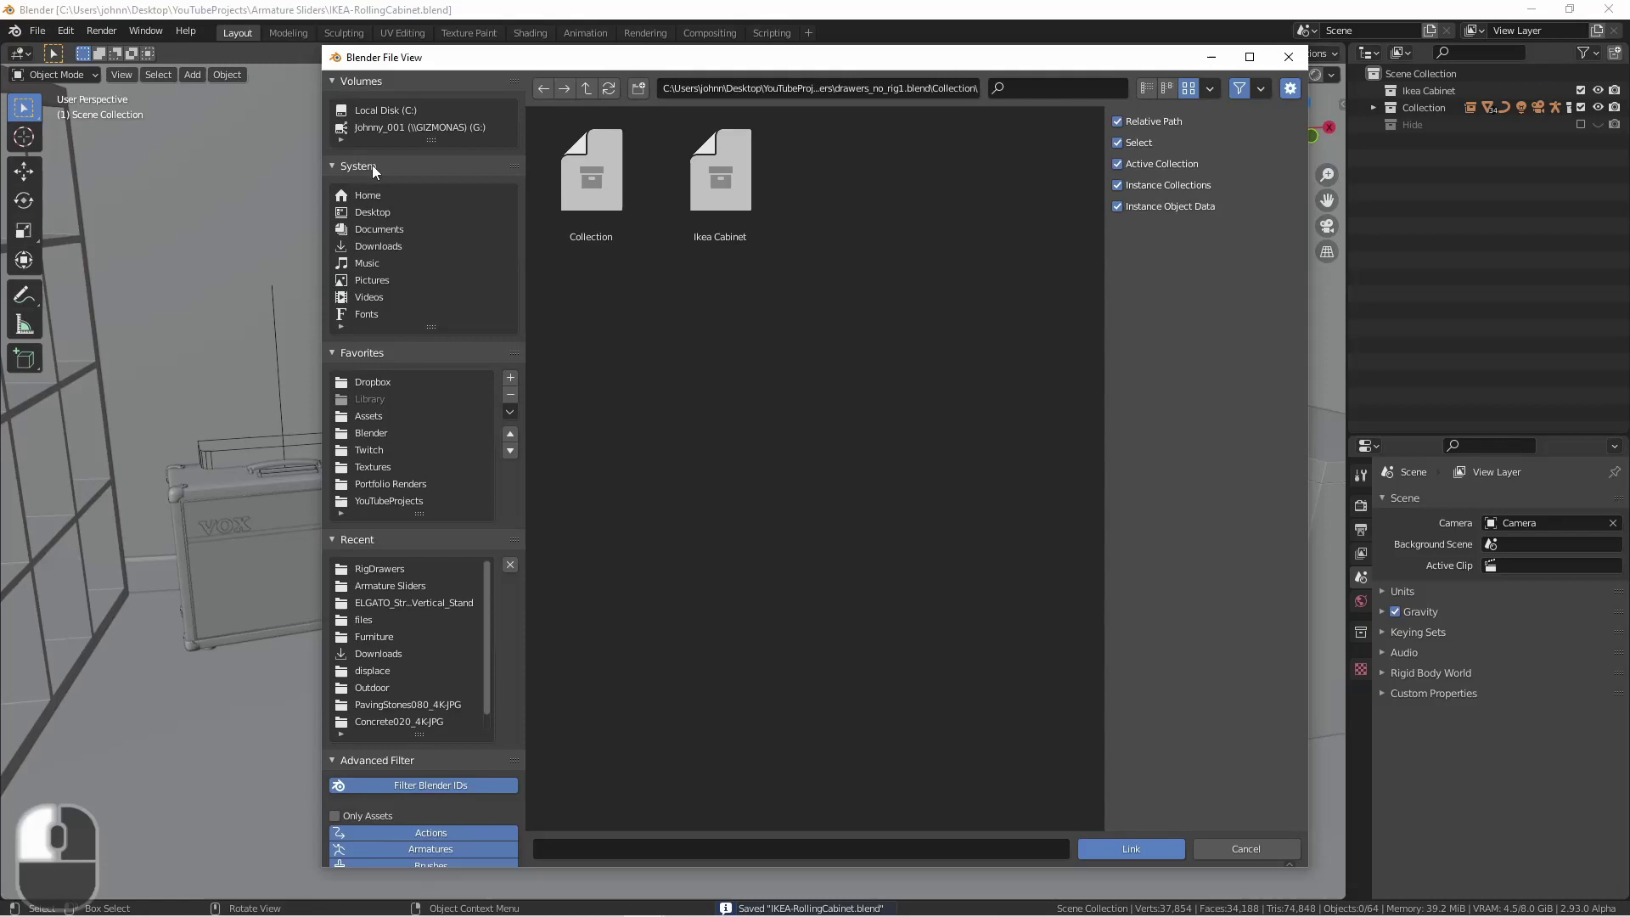
left_click(380, 568)
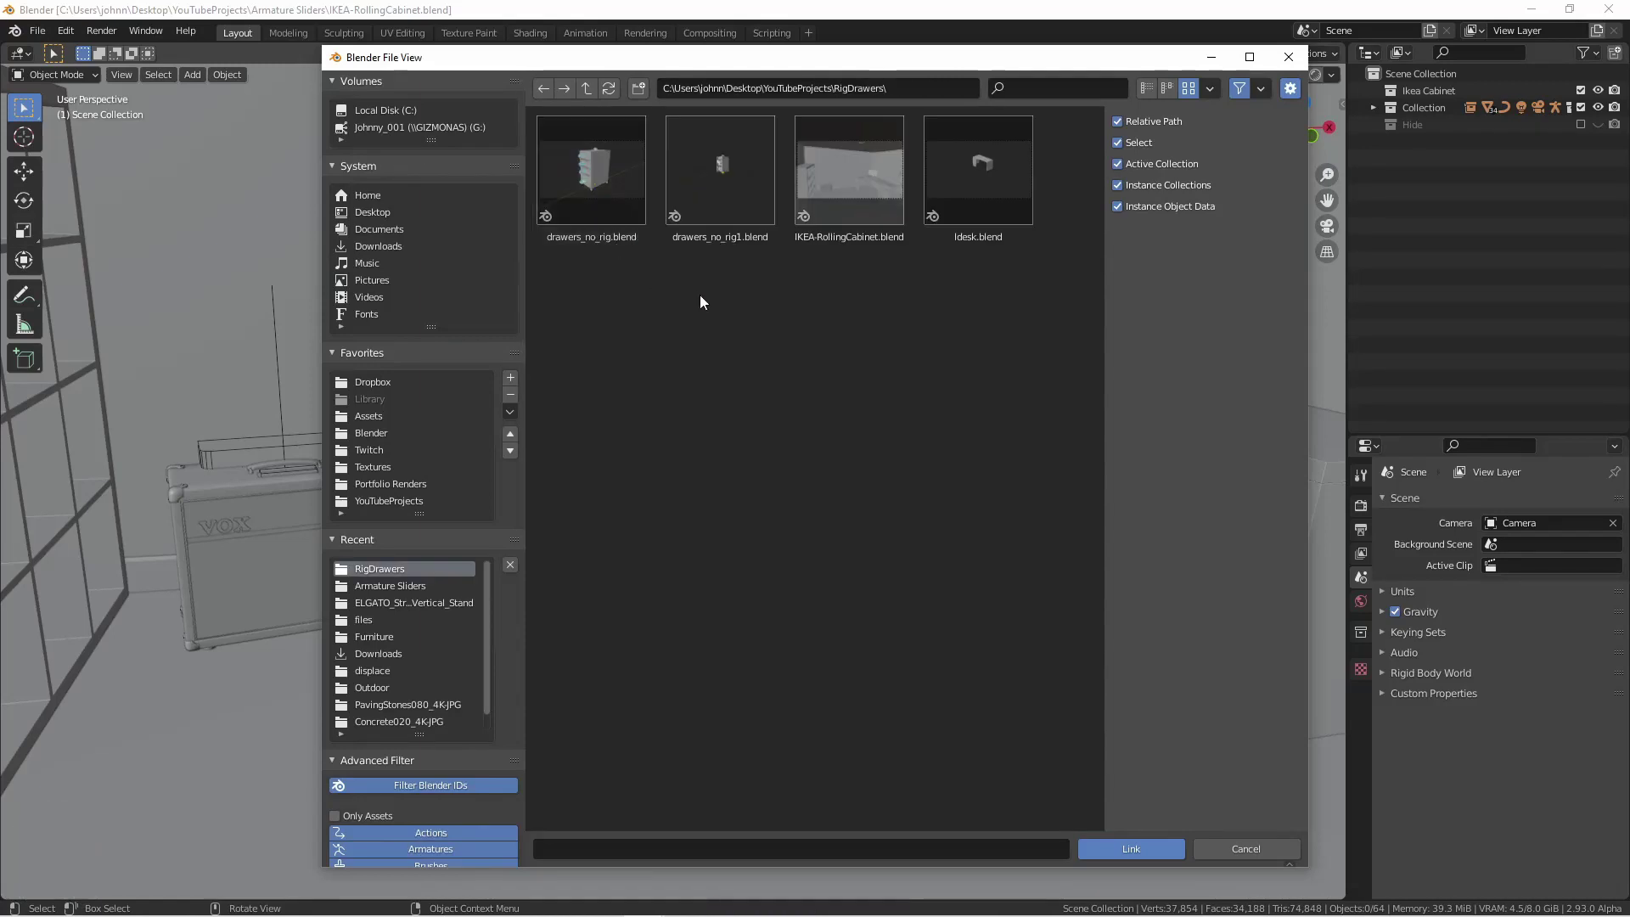
double_click(735, 177)
double_click(837, 181)
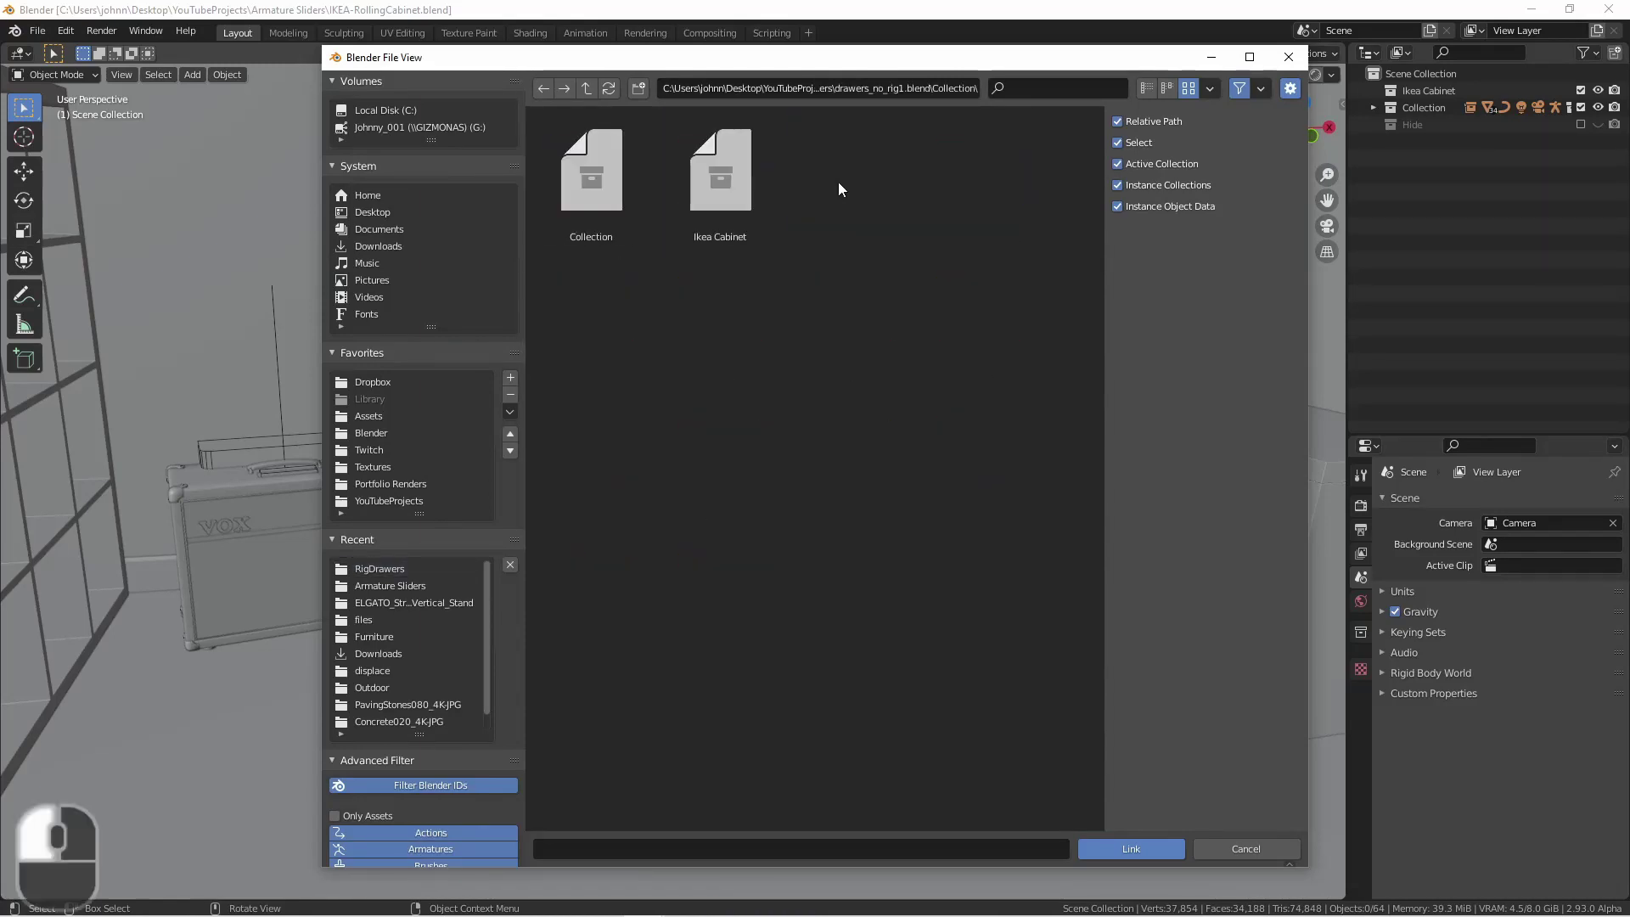
- Link the Ikea Cabinet collection, move it toward the camera, and make it a library override
double_click(722, 182)
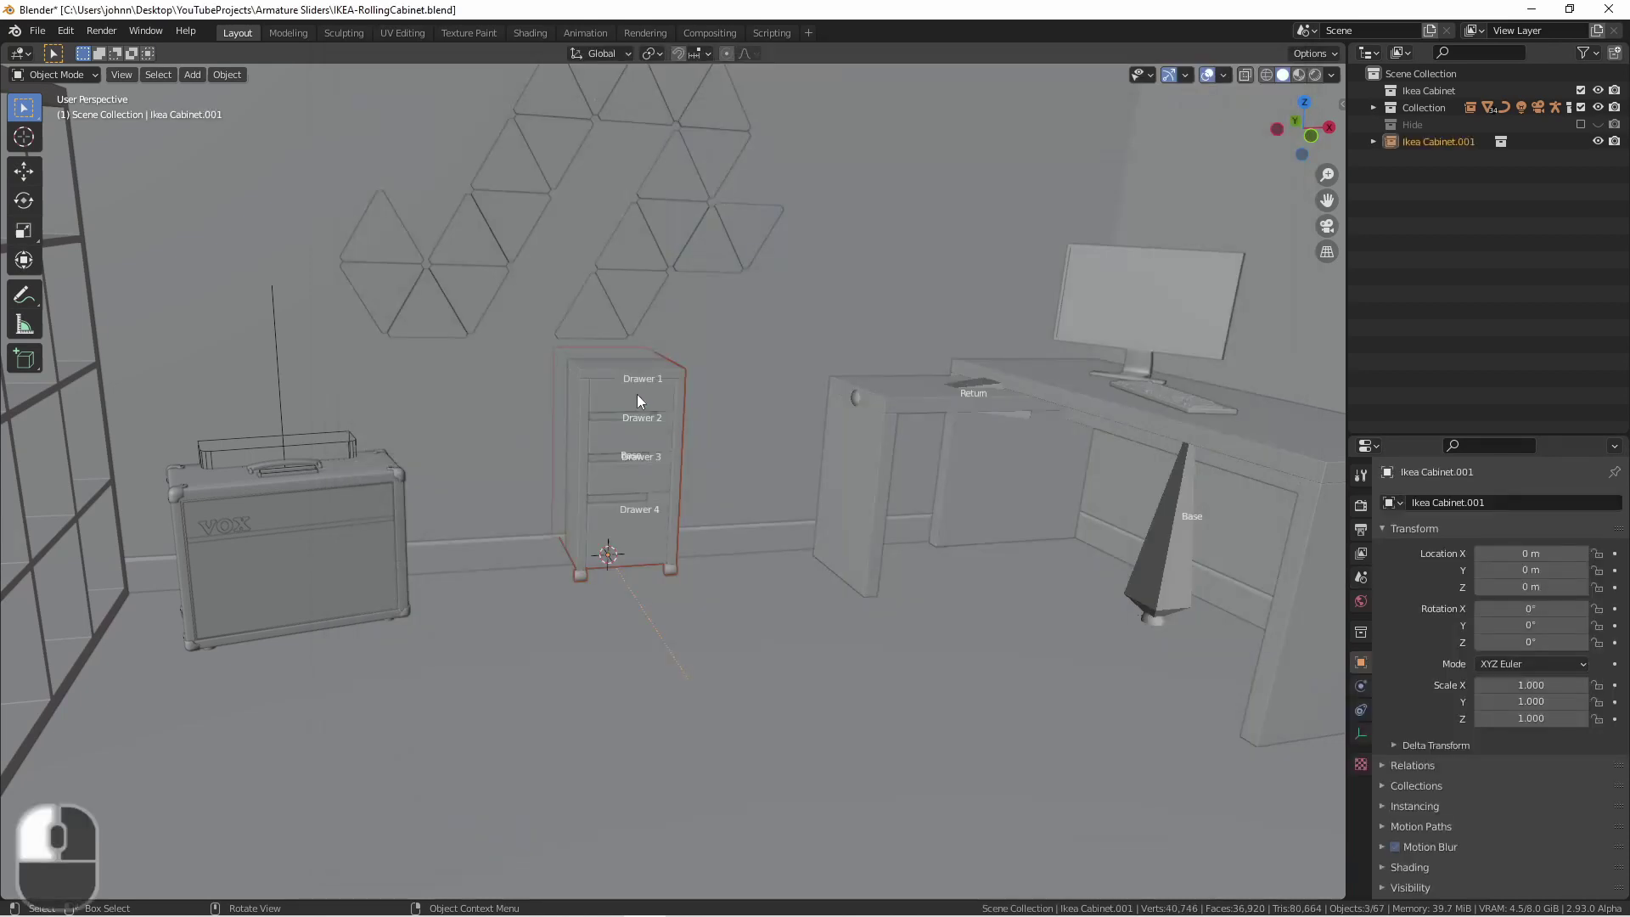
left_click_drag(638, 399, 688, 463)
left_click(226, 75)
mouse_move(341, 334)
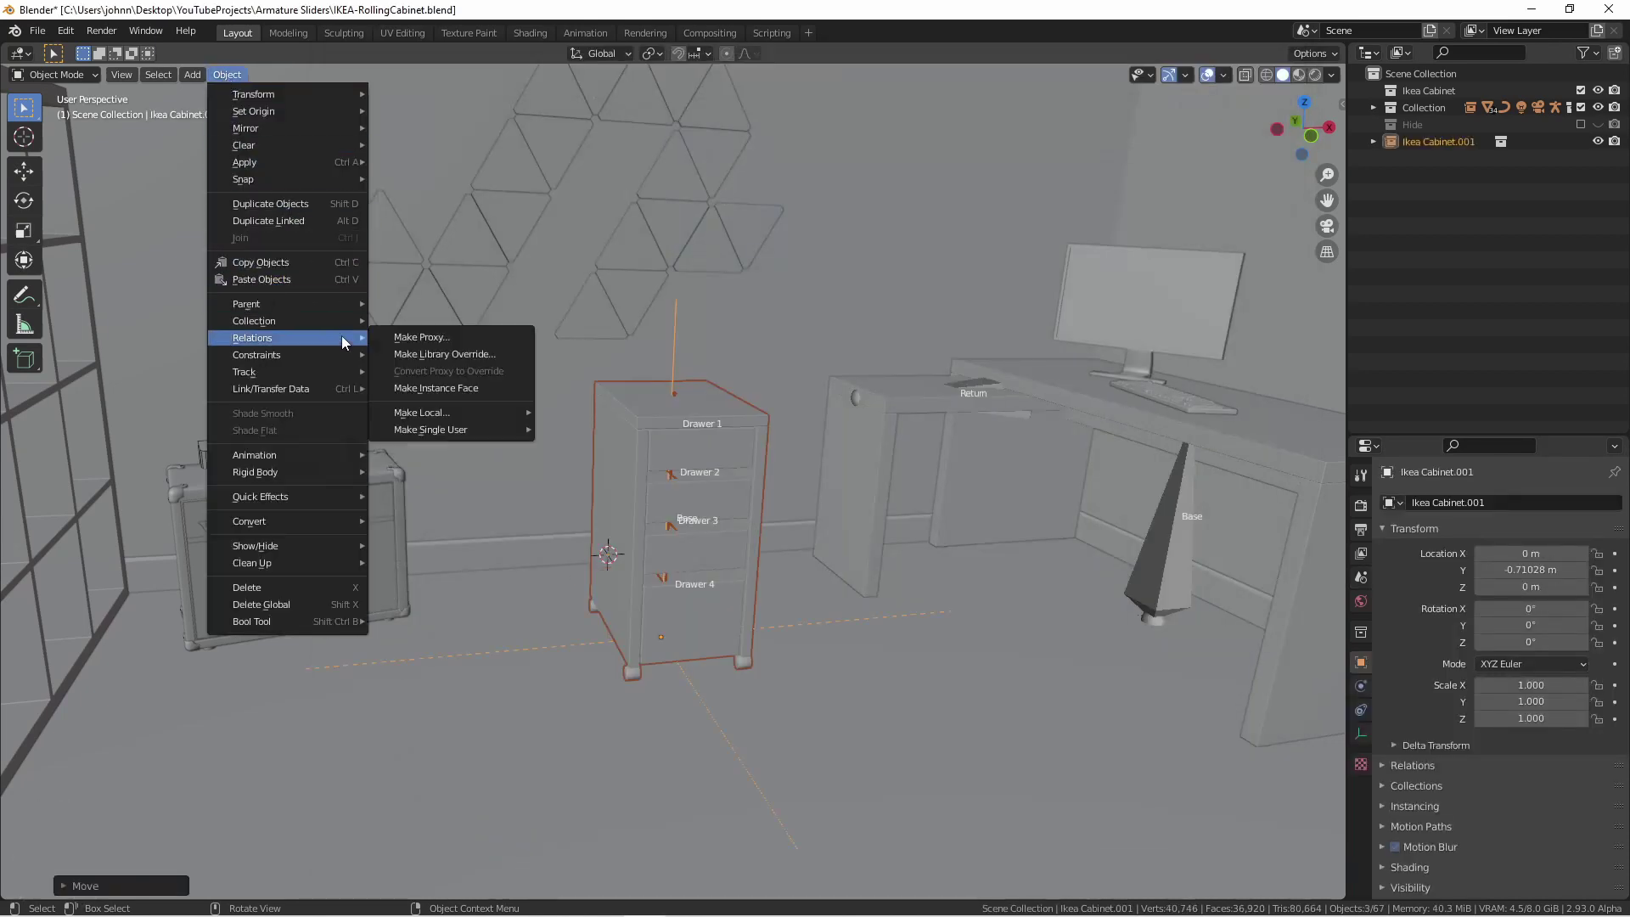
left_click(411, 353)
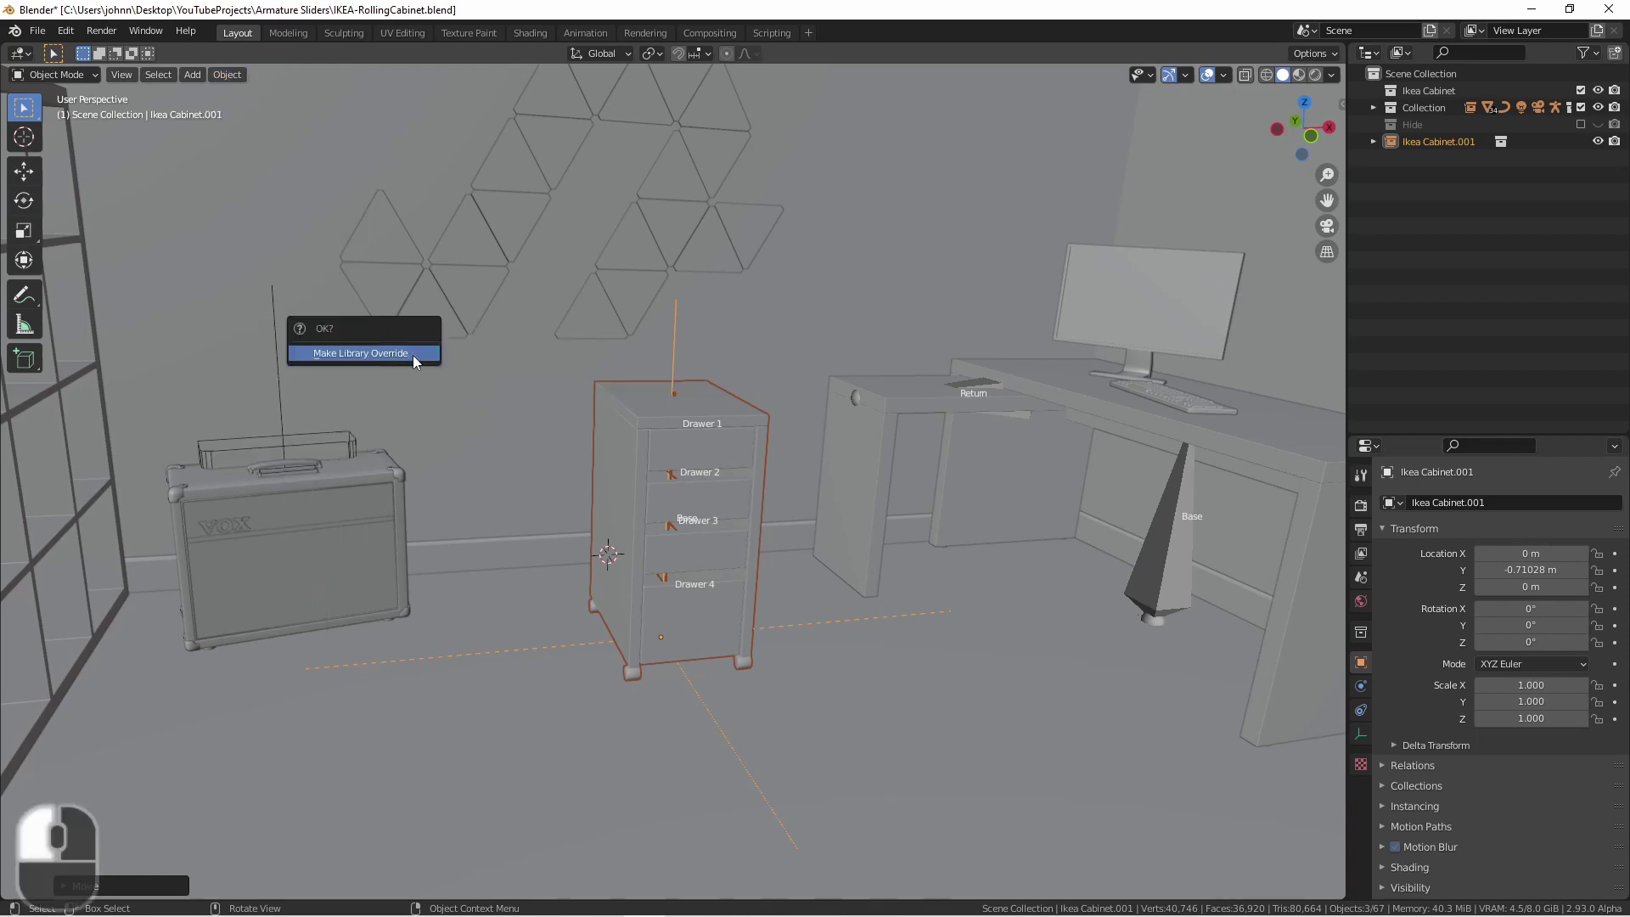
left_click(412, 355)
- Select and frame the cabinet's armature in wireframe, then return to solid shading
key("z")
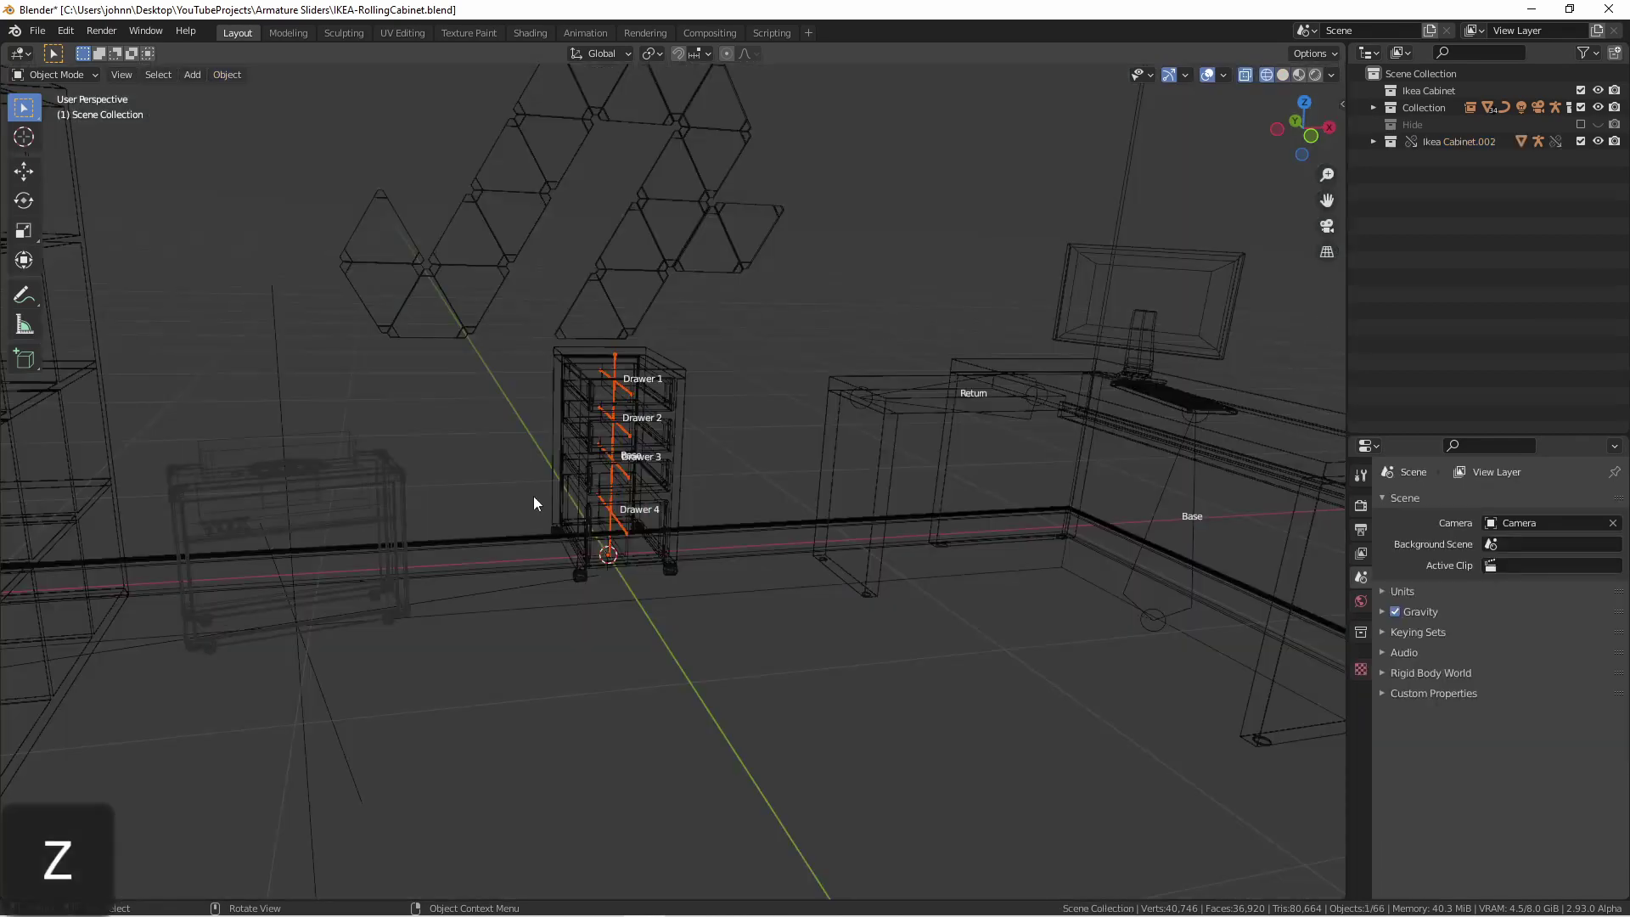
left_click(625, 466)
key("KP_Decimal")
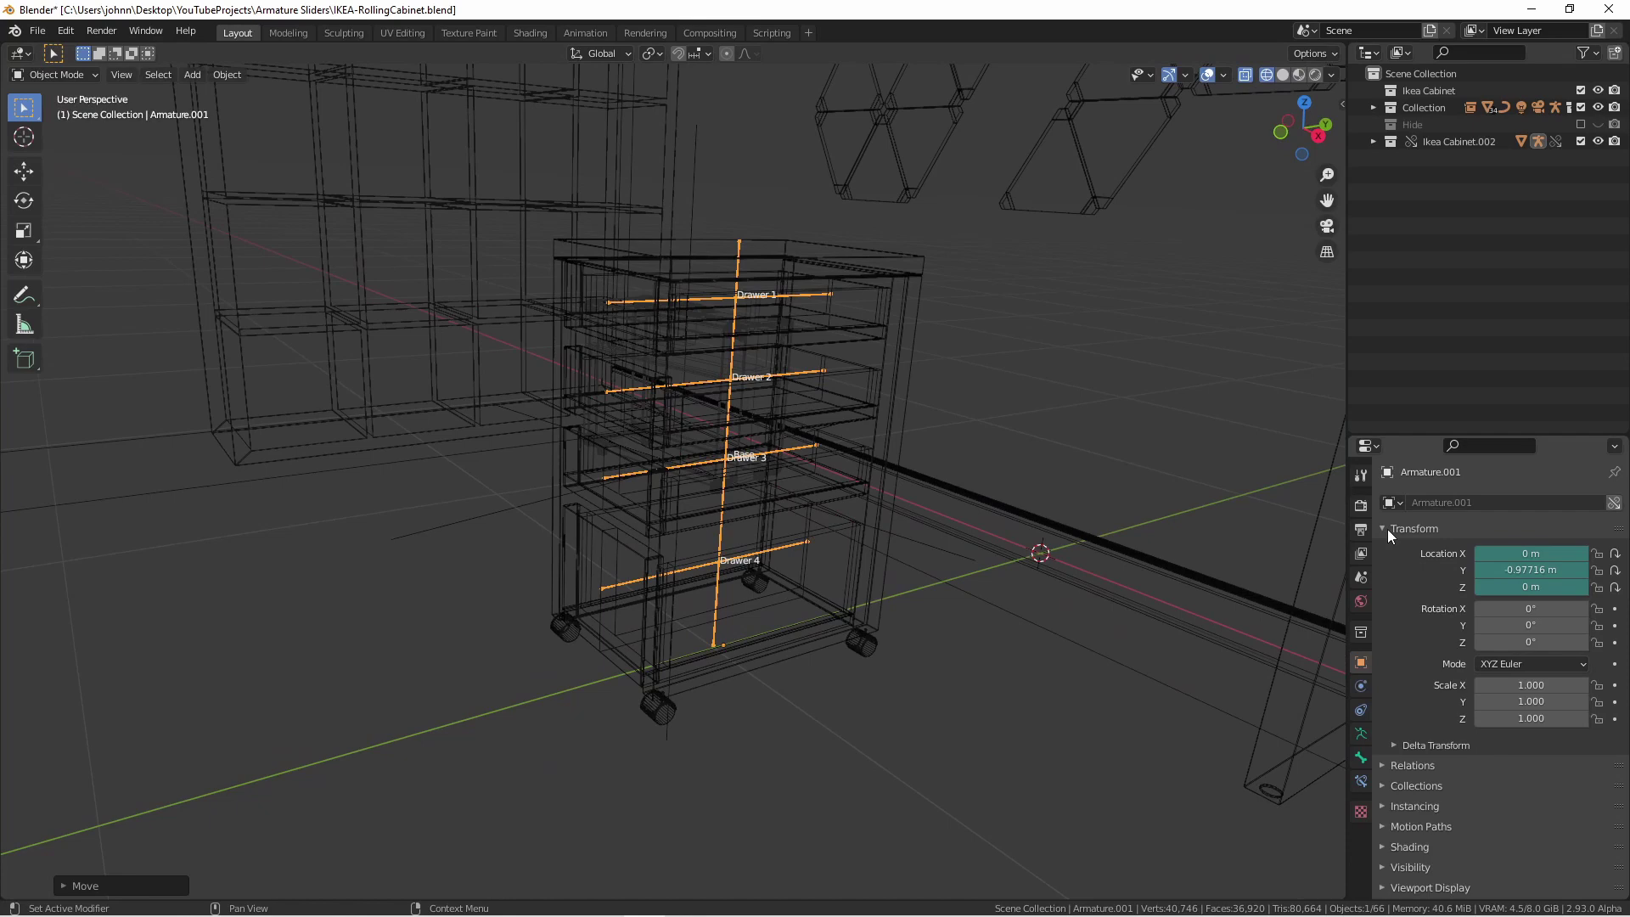
left_click(1387, 528)
key("shift+z")
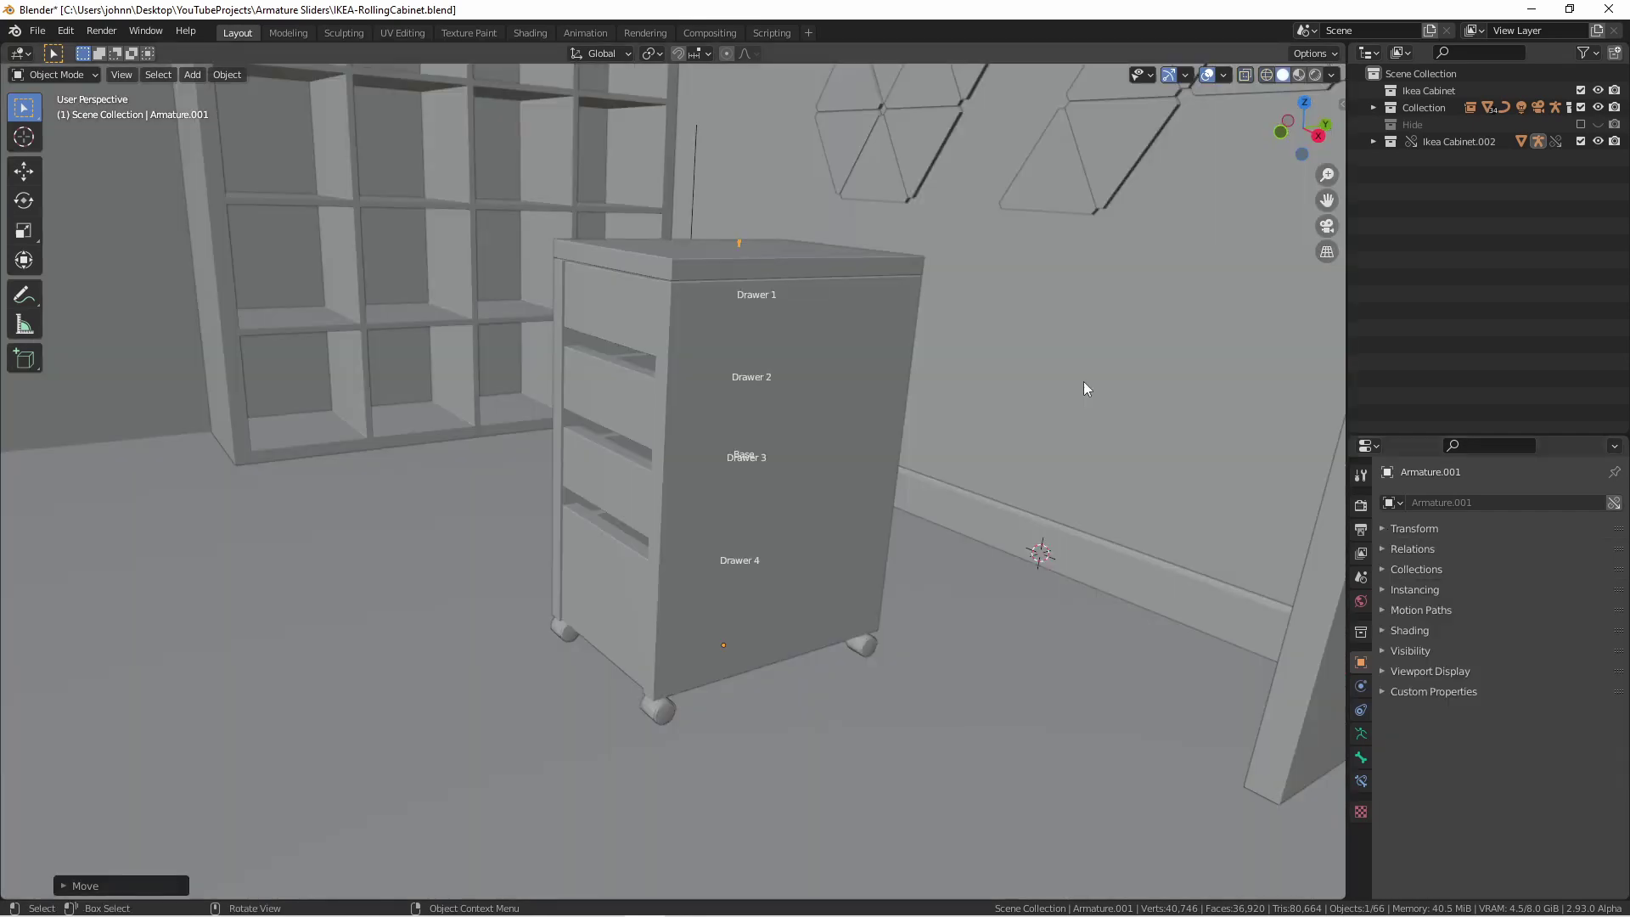
- Show the armature's data properties with the Drawer1–Drawer4 custom properties expanded
left_click(1361, 733)
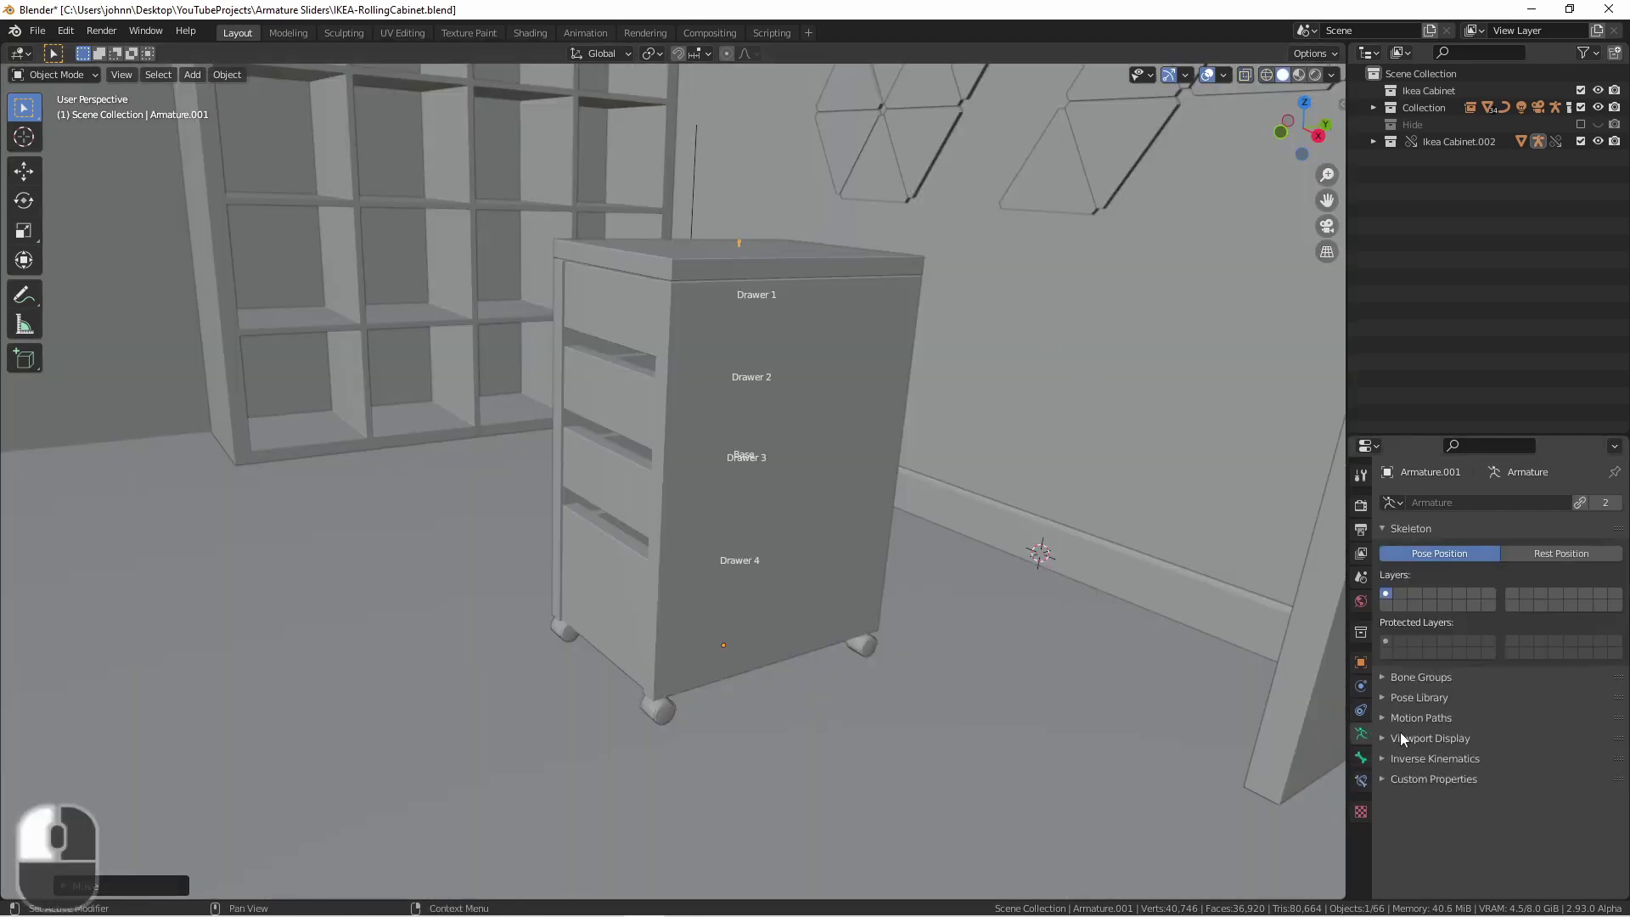
left_click(1380, 779)
scroll(1387, 778, "down", 1)
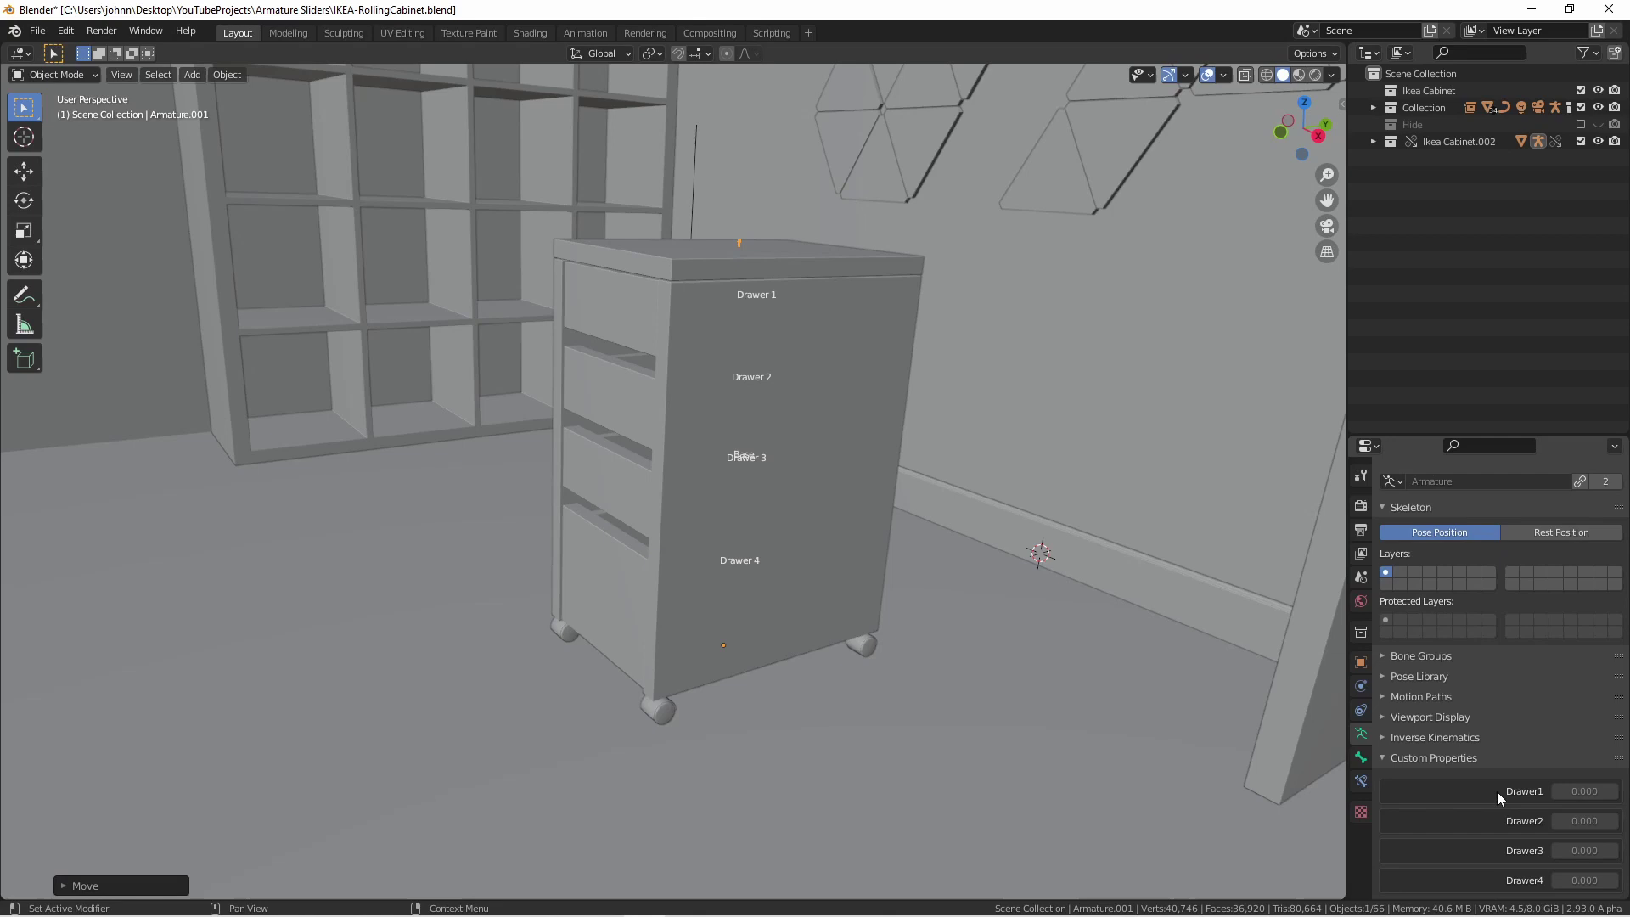
- Make the armature data under Ikea Cabinet.002 > Armature.001 a library override in the Outliner
left_click(1373, 140)
left_click(1388, 157)
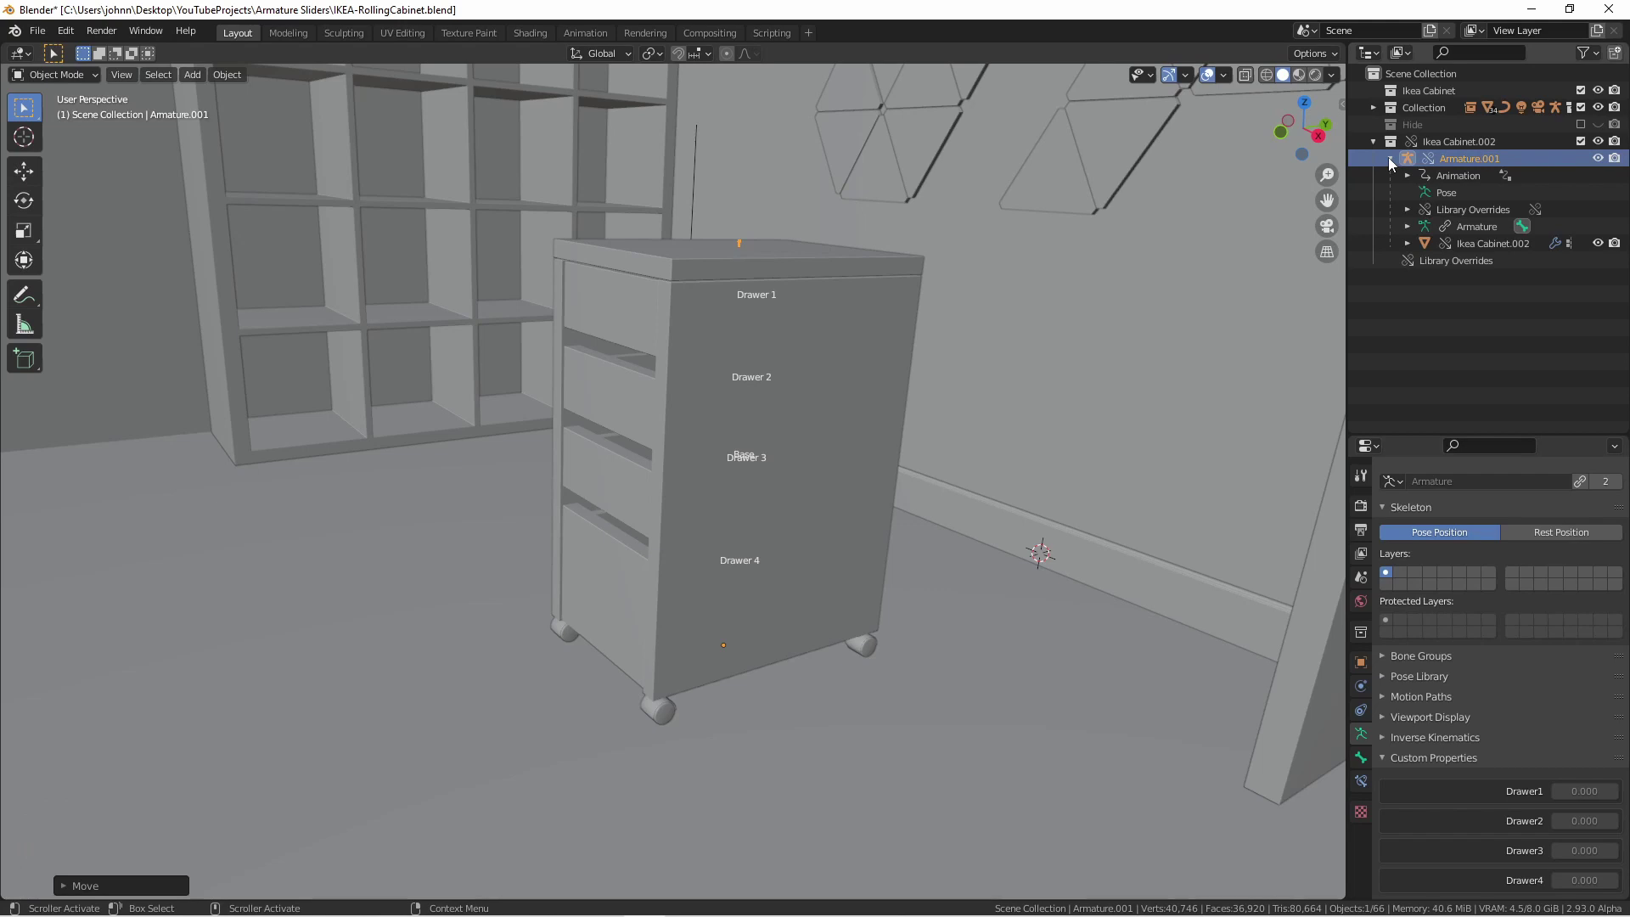
left_click(1465, 226)
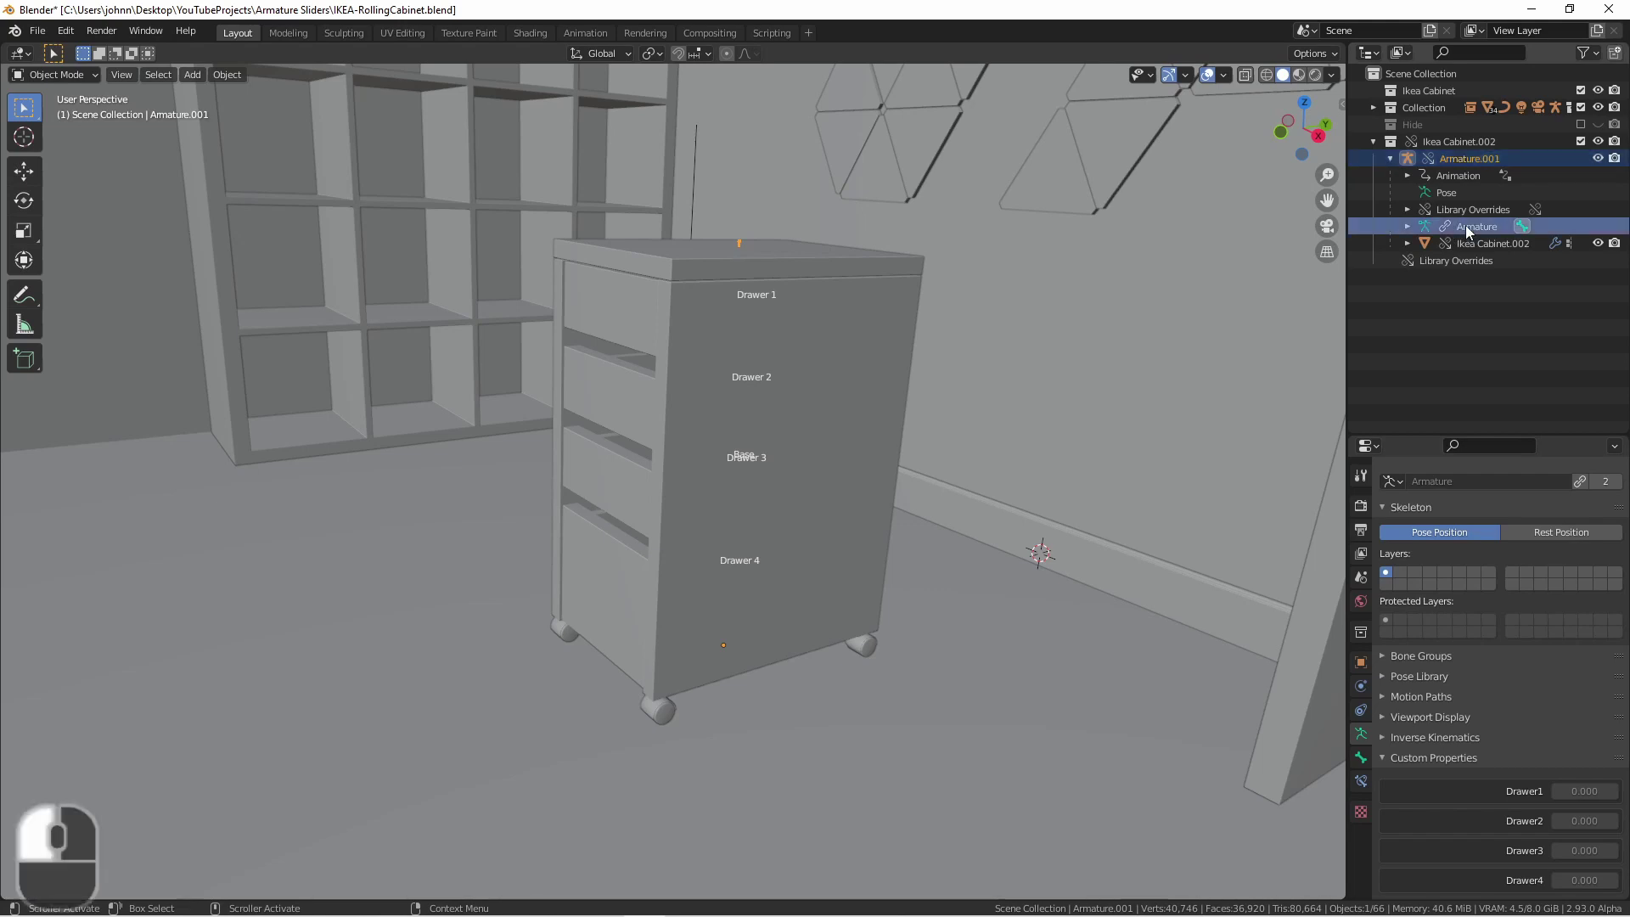
right_click(1465, 226)
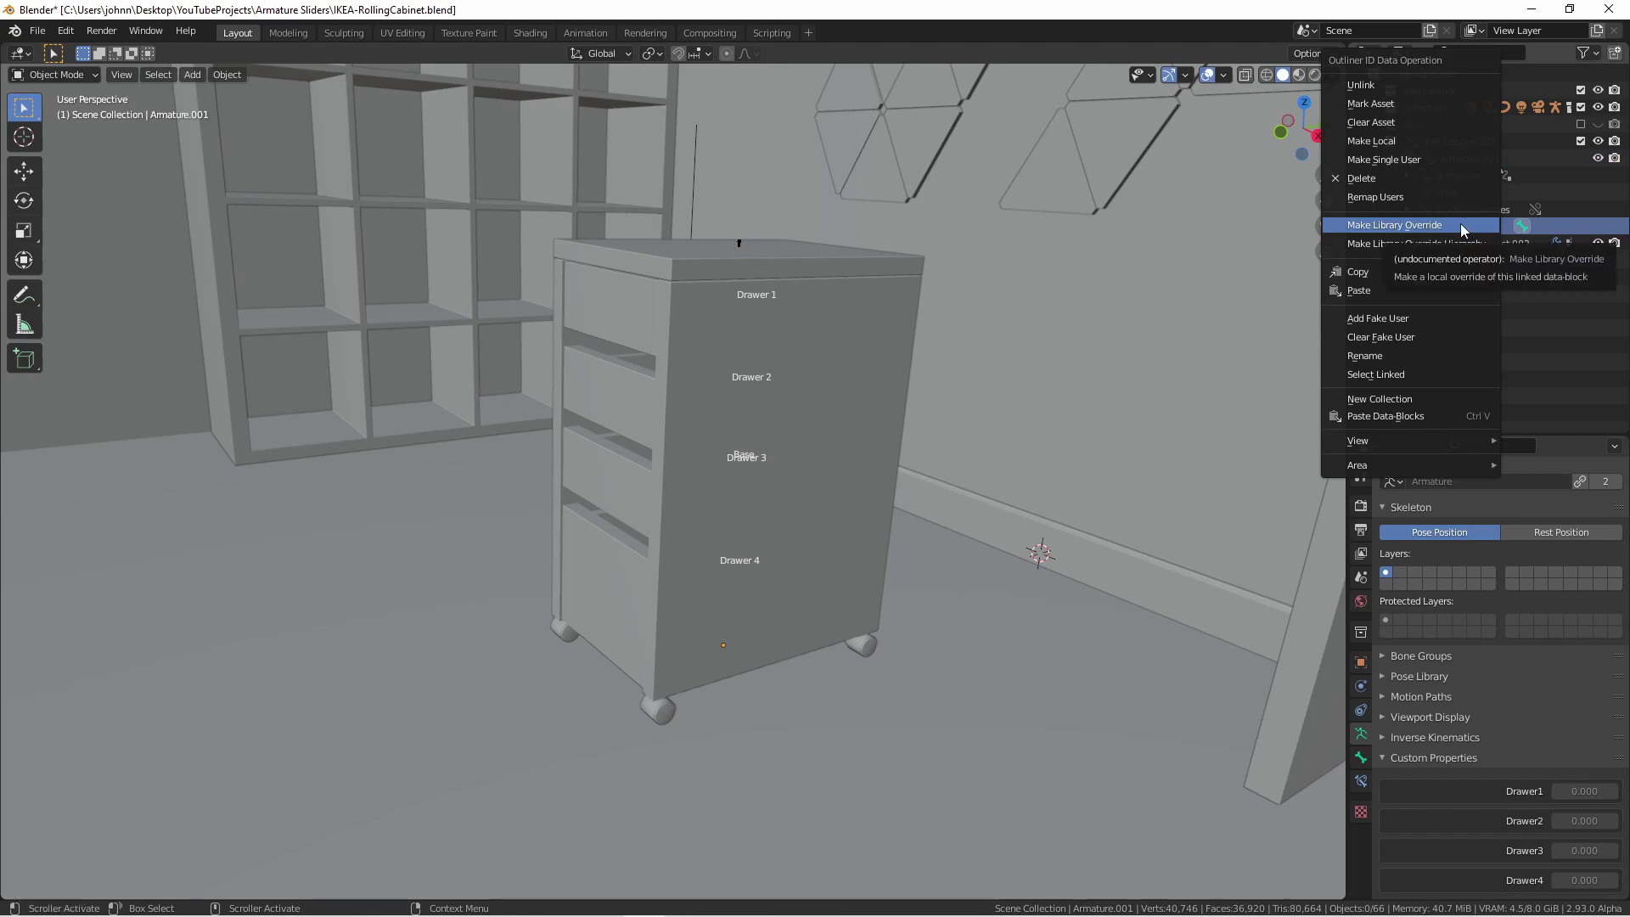
left_click(1459, 224)
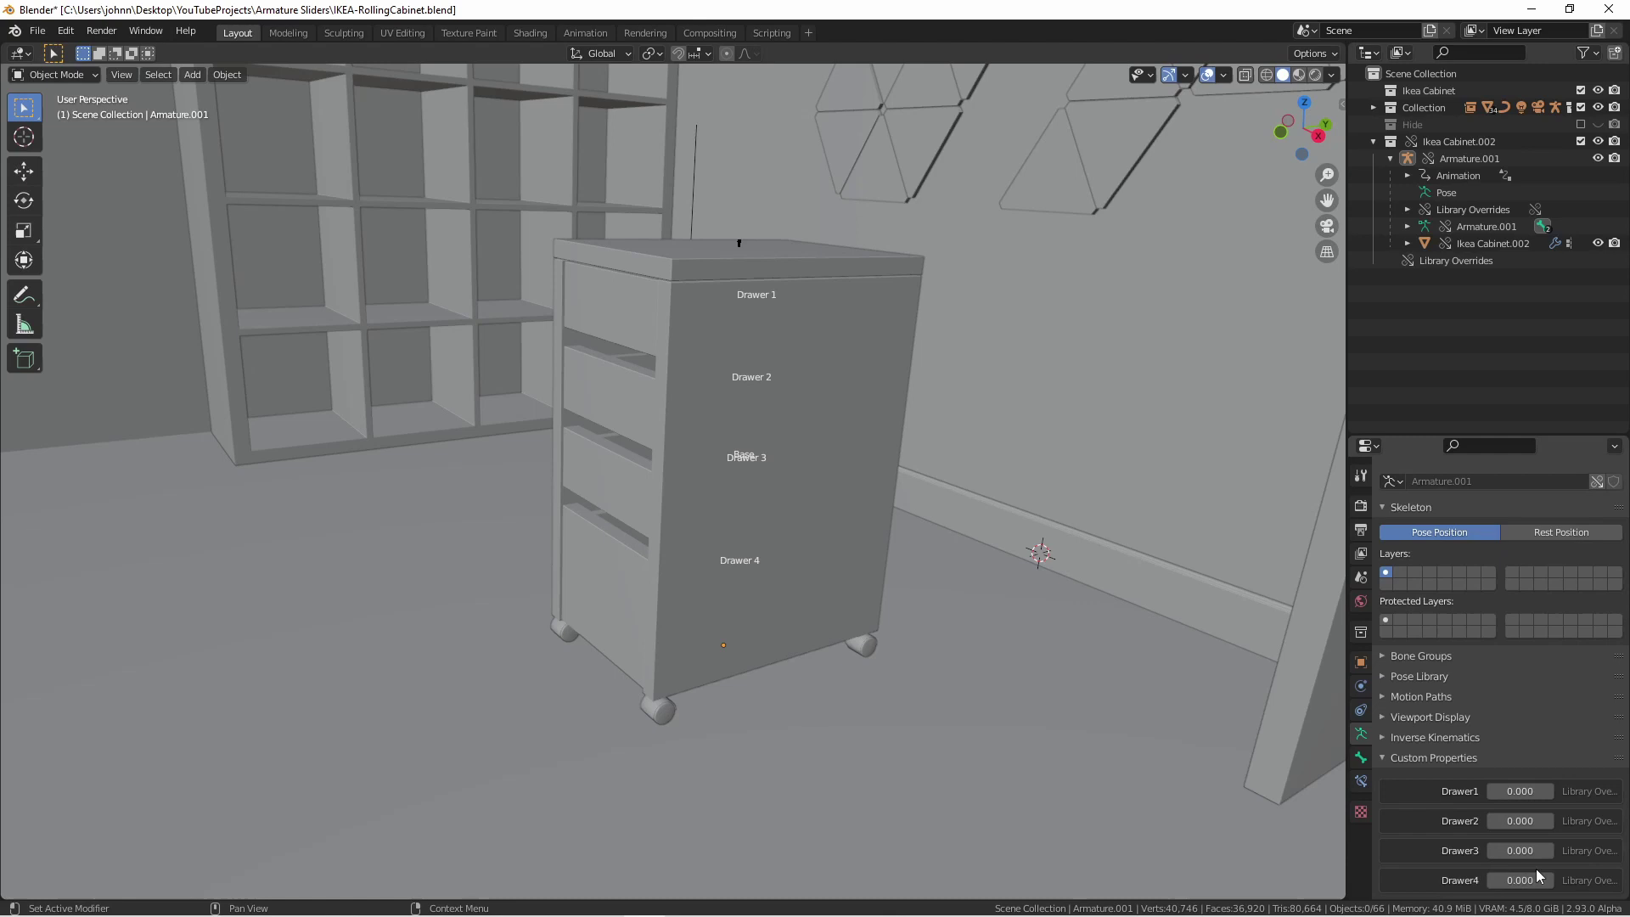
- Slide the Drawer1 property to 0.780 to open drawer 1
left_click_drag(1519, 791, 1570, 880)
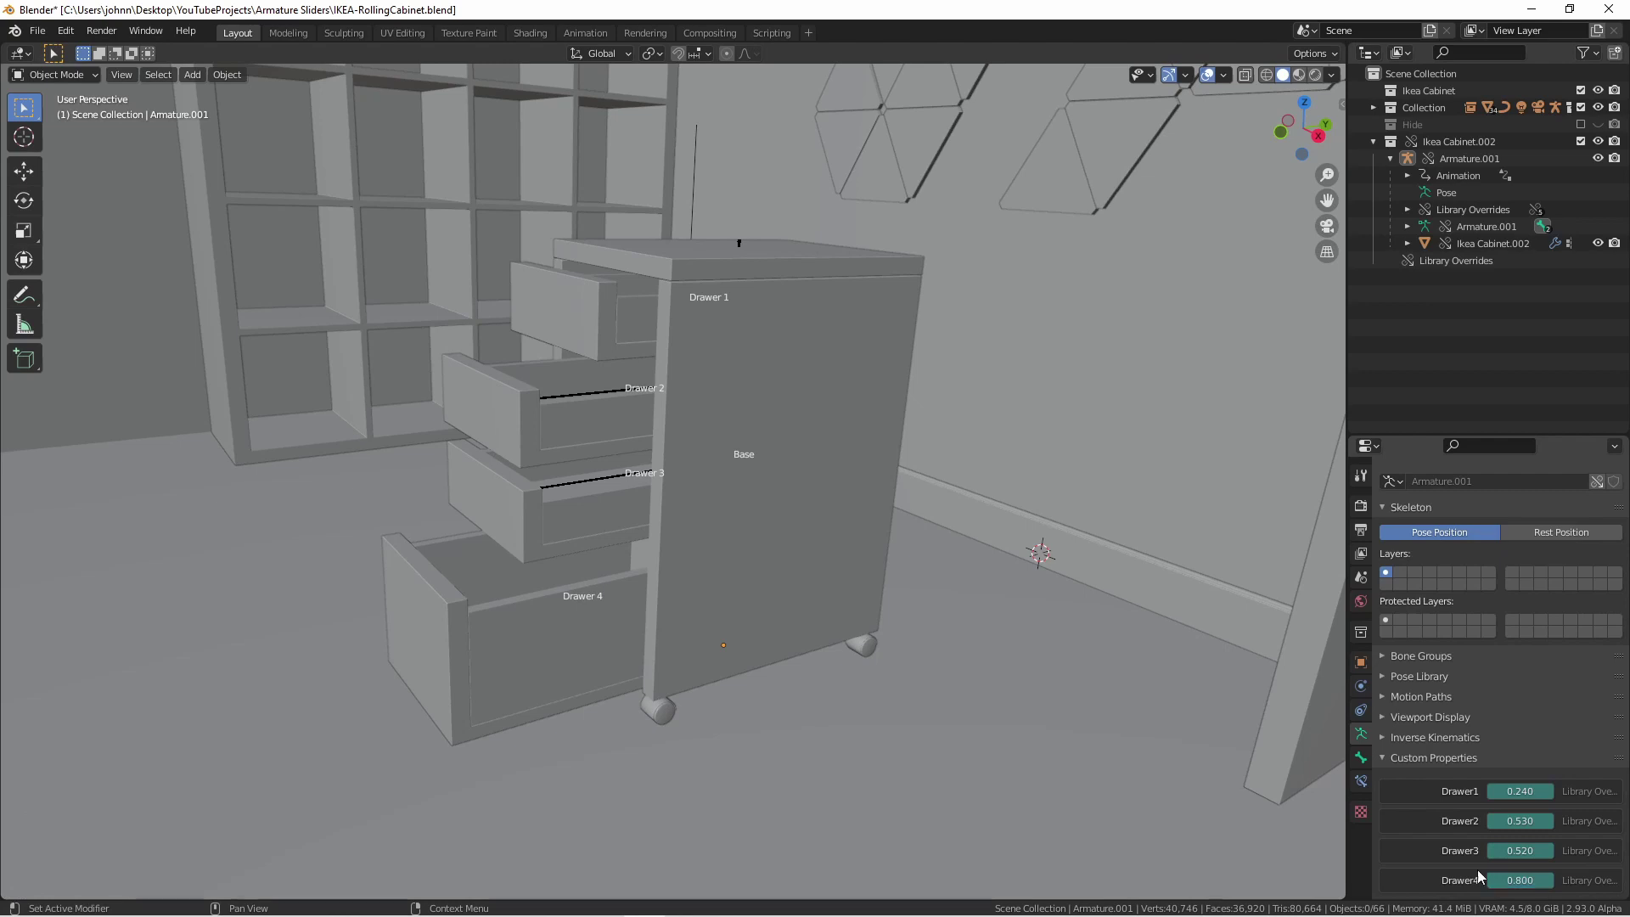